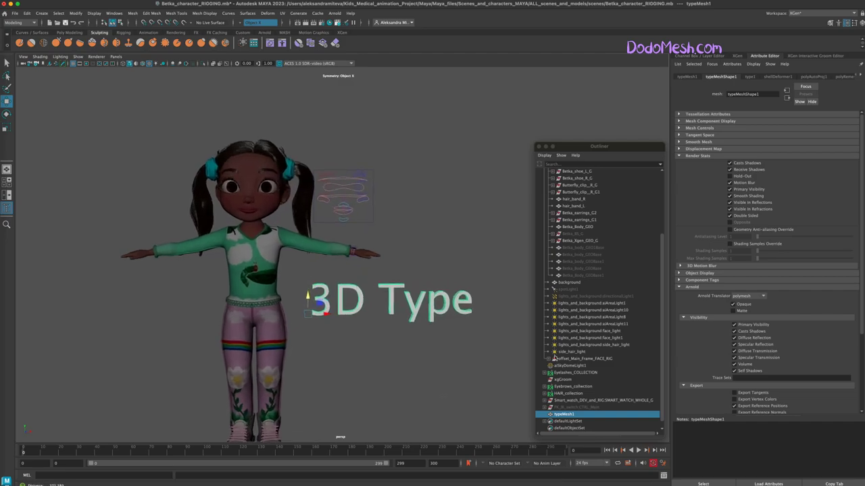
Set the 3D type object's text to "Tongue"
{"action": "left_click", "coordinate": [752, 75]}
{"action": "left_click_drag", "start_coordinate": [703, 120], "coordinate": [668, 119]}
{"action": "type", "text": "Tongue"}
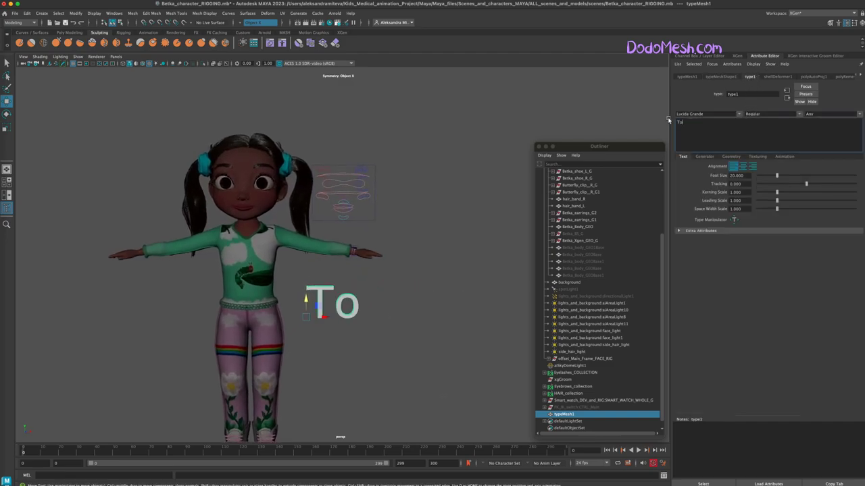
{"action": "left_click", "coordinate": [460, 313]}
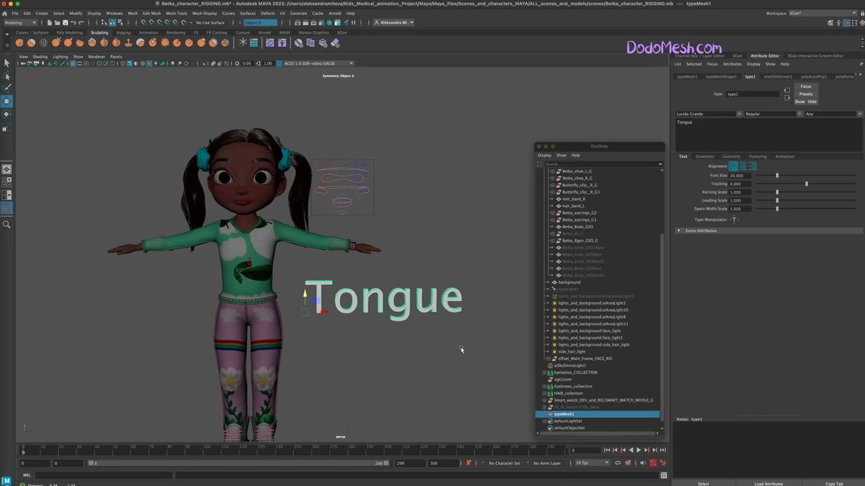
Select the faces of the Tongue text, deselect the front letter faces and delete the selected extruded faces
{"action": "middle_click_drag", "start_coordinate": [464, 352], "coordinate": [454, 325], "text": "alt"}
{"action": "right_click_drag", "start_coordinate": [453, 284], "coordinate": [455, 302]}
{"action": "left_click_drag", "start_coordinate": [294, 243], "coordinate": [482, 310]}
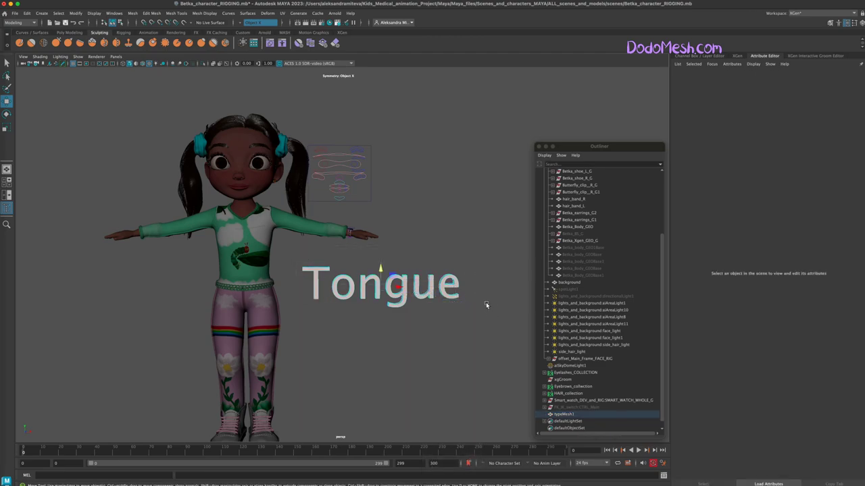
{"action": "right_click_drag", "start_coordinate": [429, 360], "coordinate": [554, 341], "text": "alt"}
{"action": "left_click", "coordinate": [307, 304], "text": "shift"}
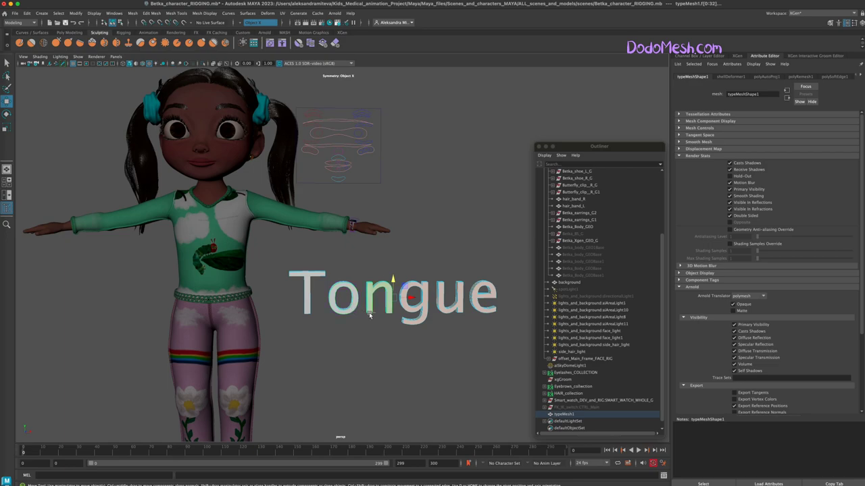
{"action": "left_click", "coordinate": [6, 62]}
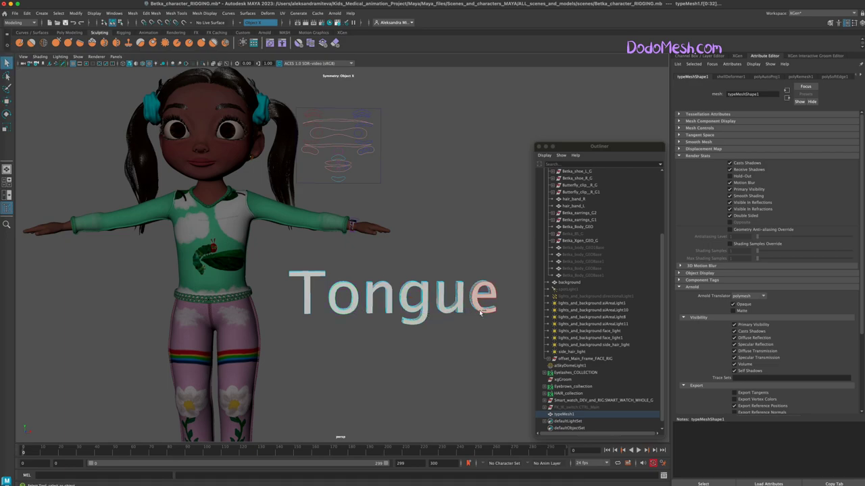
{"action": "key", "text": "Delete"}
Delete the leftover back faces behind the letters of the Tongue text and return to object selection
{"action": "left_click_drag", "start_coordinate": [473, 379], "coordinate": [432, 344], "text": "alt"}
{"action": "left_click", "coordinate": [411, 335]}
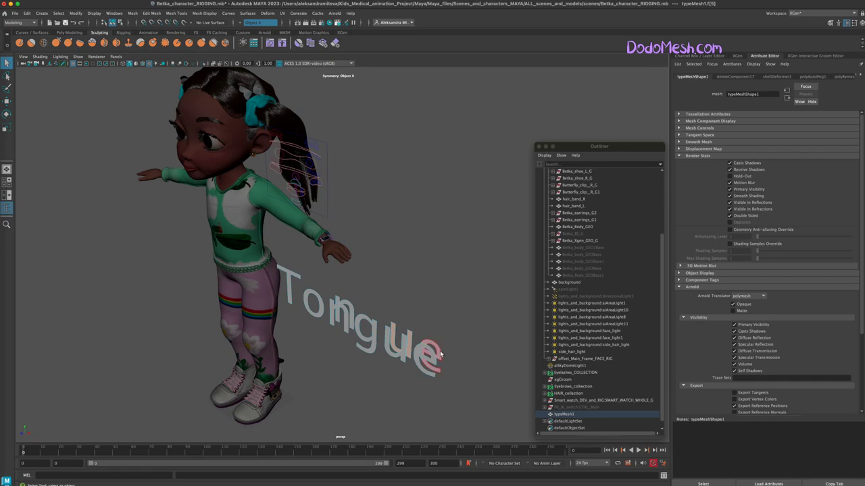
{"action": "left_click", "coordinate": [352, 309]}
{"action": "key", "text": "Delete"}
{"action": "left_click_drag", "start_coordinate": [403, 420], "coordinate": [425, 417], "text": "alt"}
{"action": "right_click_drag", "start_coordinate": [488, 308], "coordinate": [529, 273]}
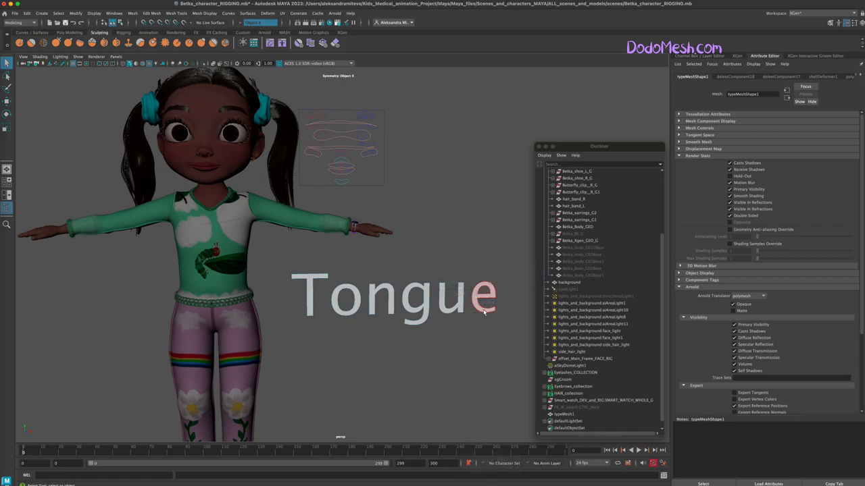
{"action": "middle_click_drag", "start_coordinate": [447, 366], "coordinate": [442, 326], "text": "alt"}
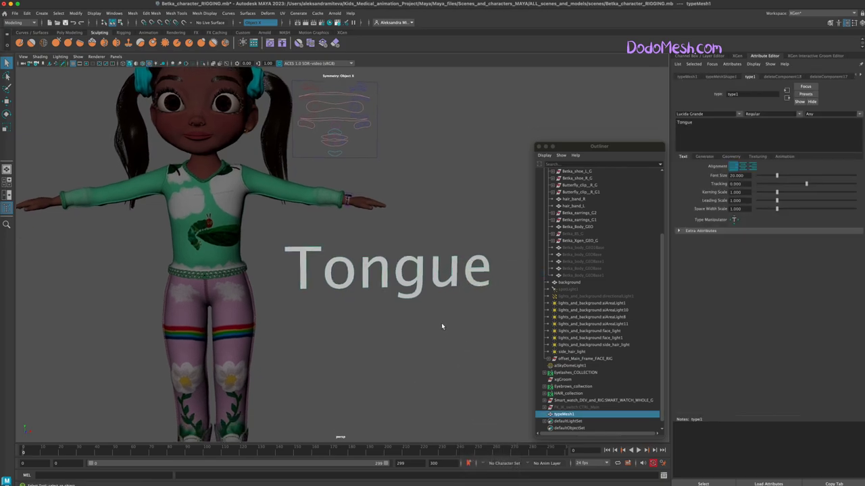
Show the lights layer and run a test render of the Tongue text in the Arnold RenderView
{"action": "left_click", "coordinate": [693, 57]}
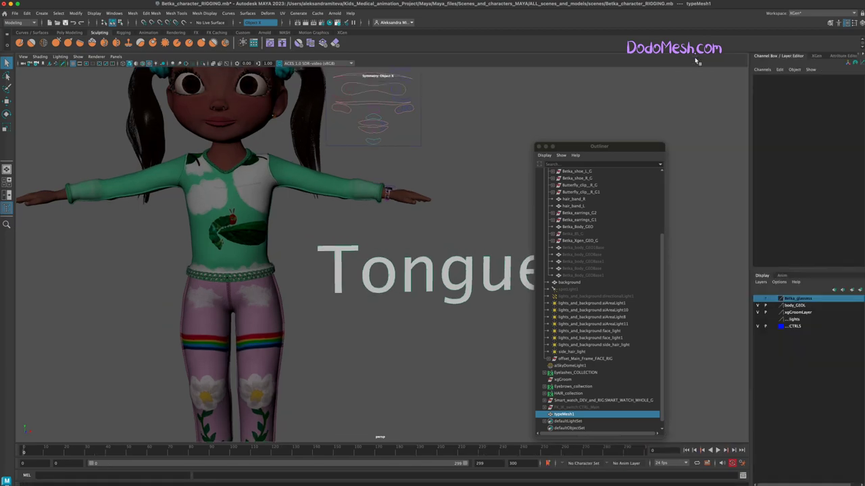
{"action": "left_click", "coordinate": [757, 322]}
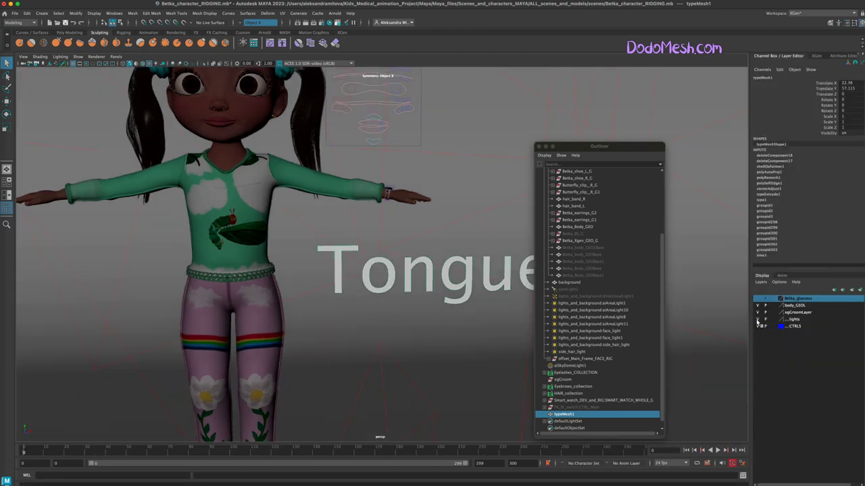
{"action": "left_click", "coordinate": [335, 13]}
{"action": "left_click", "coordinate": [354, 35]}
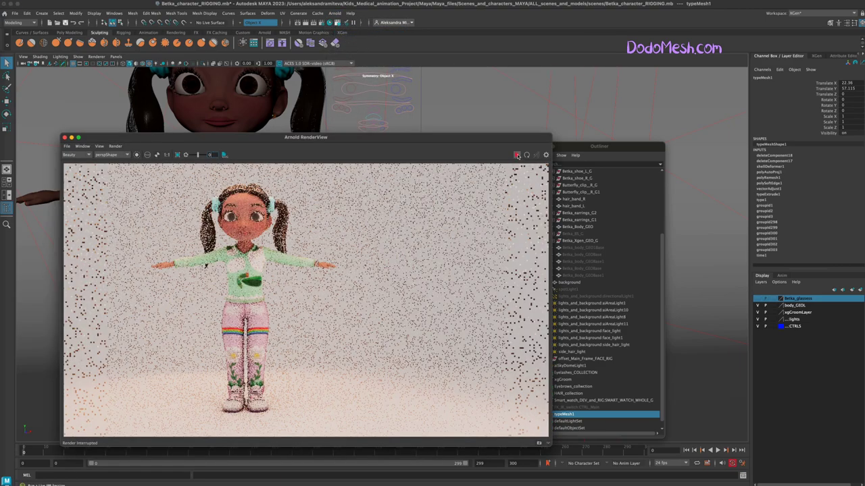
{"action": "left_click", "coordinate": [516, 154]}
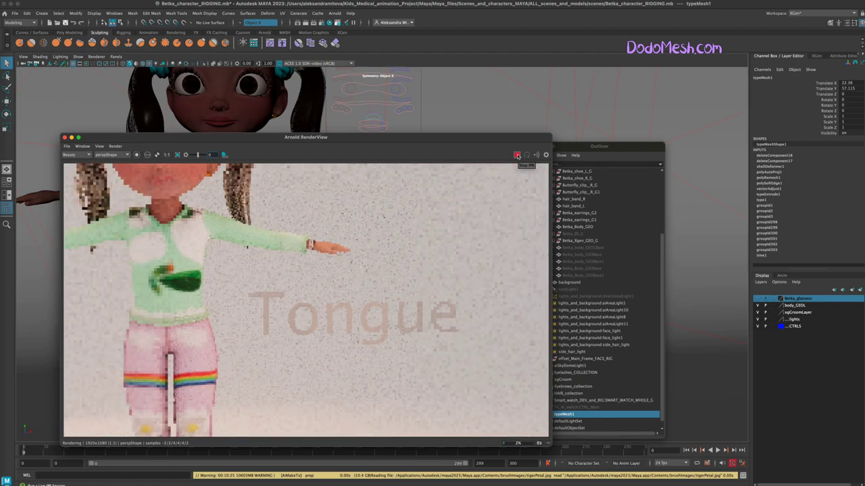
{"action": "left_click", "coordinate": [517, 155]}
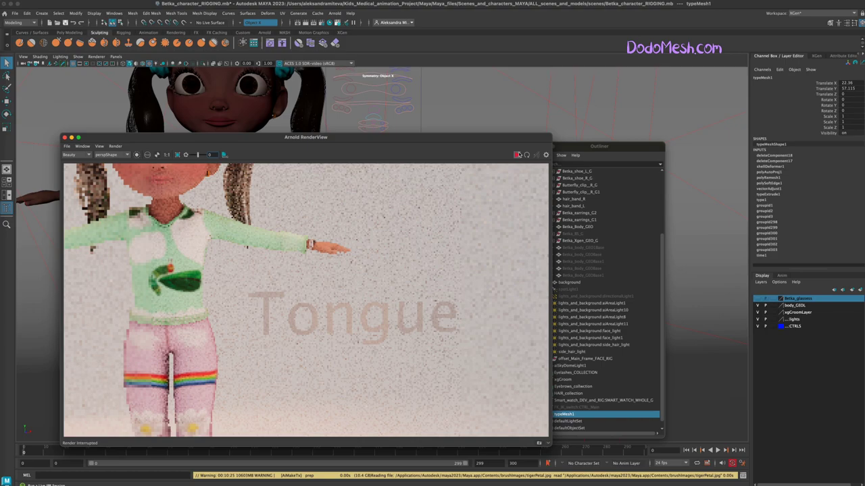
{"action": "left_click_drag", "start_coordinate": [475, 139], "coordinate": [464, 307]}
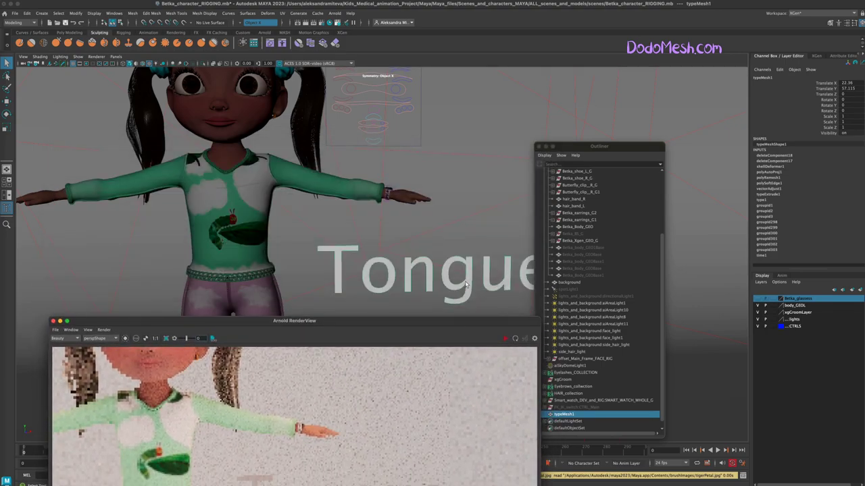
Turn off the enabled Render Stats of the Tongue text mesh, including shadows, motion blur, visibility in reflections and refractions, and double sided
{"action": "left_click", "coordinate": [465, 283]}
{"action": "left_click", "coordinate": [841, 57]}
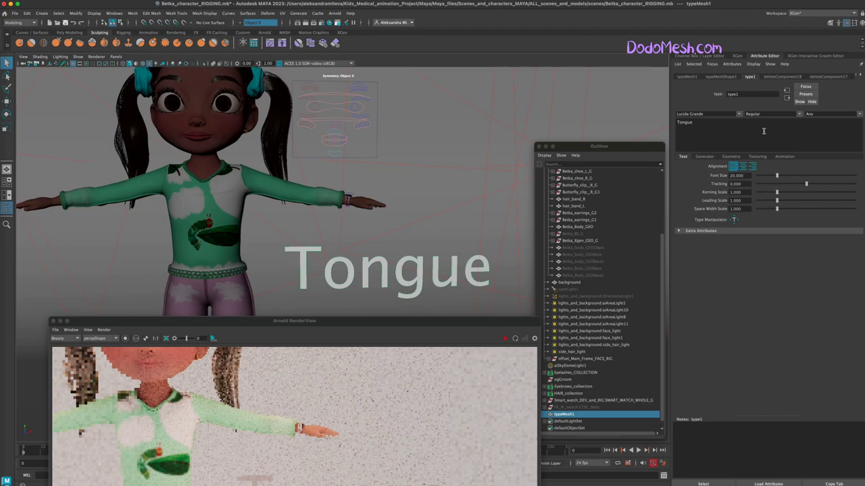
{"action": "left_click", "coordinate": [722, 76]}
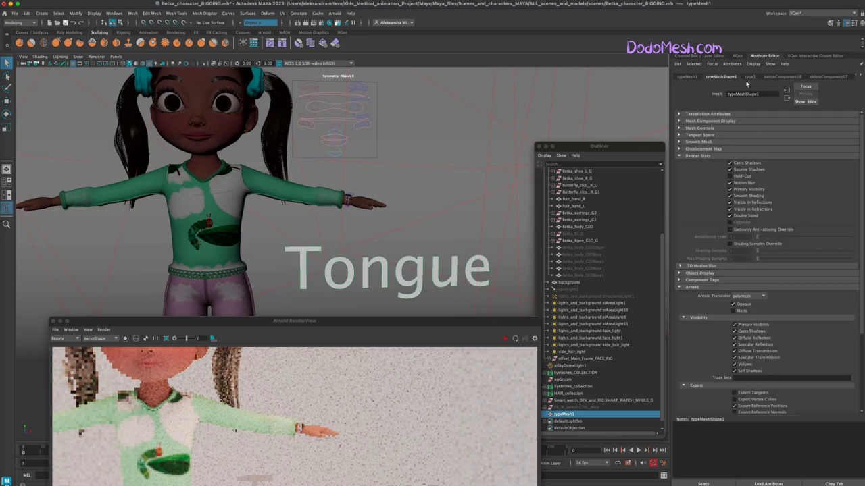
{"action": "left_click", "coordinate": [730, 164]}
{"action": "left_click", "coordinate": [730, 170]}
{"action": "left_click", "coordinate": [729, 184]}
{"action": "left_click", "coordinate": [730, 189]}
{"action": "left_click", "coordinate": [730, 196]}
{"action": "left_click", "coordinate": [731, 203]}
{"action": "left_click", "coordinate": [730, 209]}
{"action": "left_click", "coordinate": [730, 215]}
Disable the Arnold ray visibility options of the Tongue text mesh, including specular transmission, volume and self shadows
{"action": "left_click", "coordinate": [734, 352]}
{"action": "left_click", "coordinate": [734, 358]}
{"action": "left_click", "coordinate": [734, 364]}
{"action": "left_click", "coordinate": [734, 371]}
Run another Arnold test render to check whether the Tongue text still renders, stop it and close the render view
{"action": "left_click_drag", "start_coordinate": [397, 325], "coordinate": [437, 142]}
{"action": "left_click", "coordinate": [546, 158]}
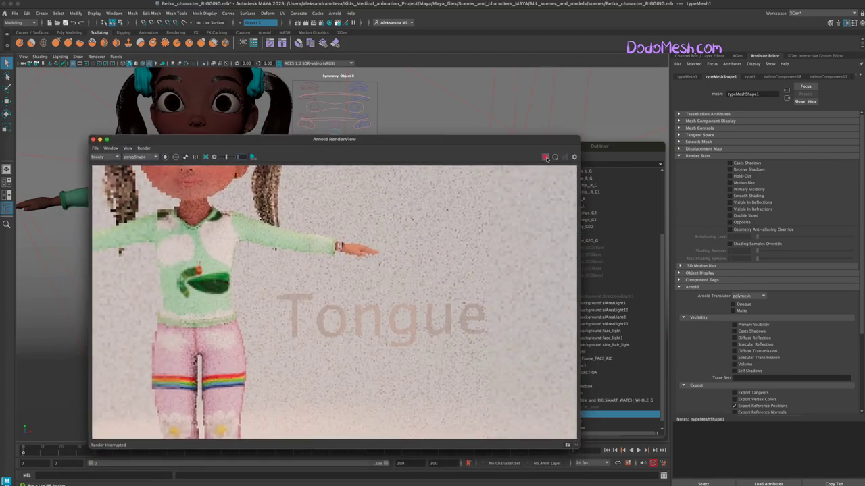
{"action": "left_click", "coordinate": [546, 158]}
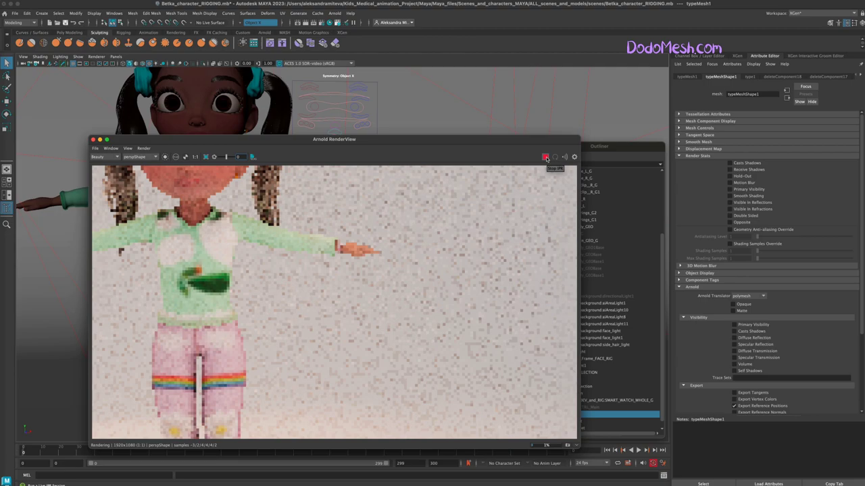
{"action": "left_click", "coordinate": [546, 158]}
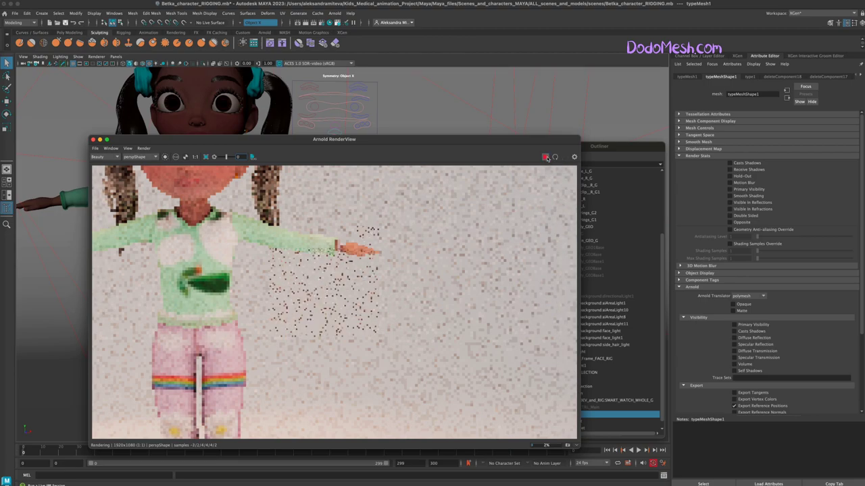
{"action": "left_click", "coordinate": [93, 139]}
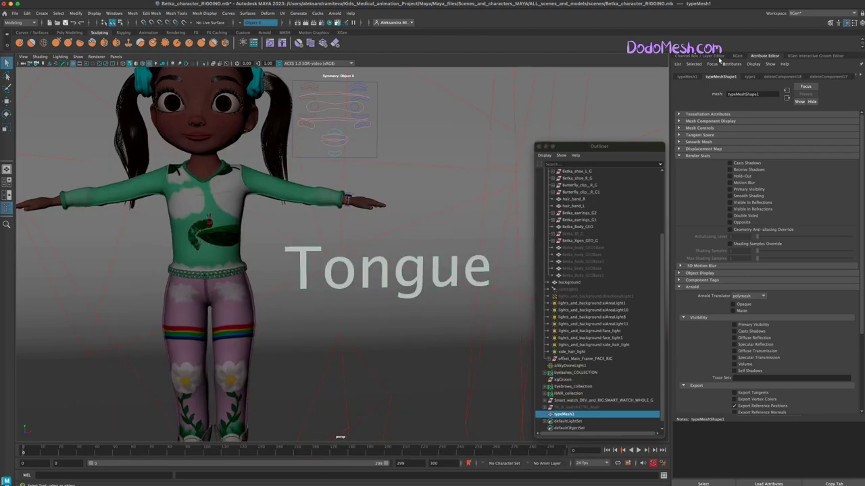
Hide the lights layer and save the scene
{"action": "left_click", "coordinate": [701, 56]}
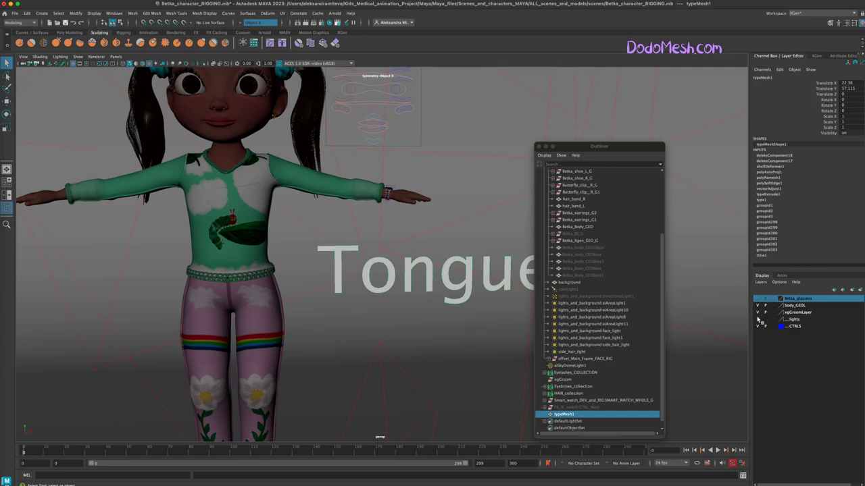
{"action": "key", "text": "ctrl+s"}
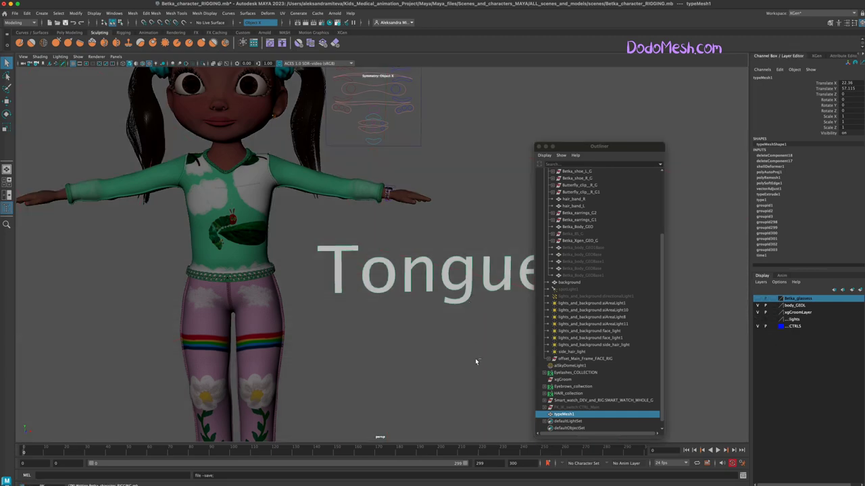
Scale the Tongue text uniformly to about 0.146 and move it to about Y 97.3, Z 2.4 near the face control board
{"action": "scroll", "coordinate": [431, 336], "scroll_direction": "down", "scroll_amount": 3}
{"action": "middle_click_drag", "start_coordinate": [448, 348], "coordinate": [437, 373], "text": "alt"}
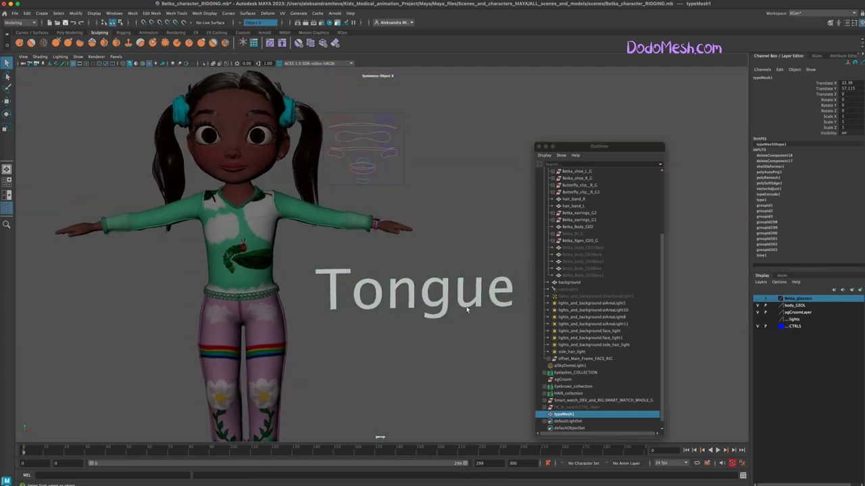
{"action": "key", "text": "r"}
{"action": "left_click_drag", "start_coordinate": [315, 308], "coordinate": [141, 333]}
{"action": "key", "text": "w"}
{"action": "left_click_drag", "start_coordinate": [315, 296], "coordinate": [446, 358]}
{"action": "left_click_drag", "start_coordinate": [246, 248], "coordinate": [241, 257]}
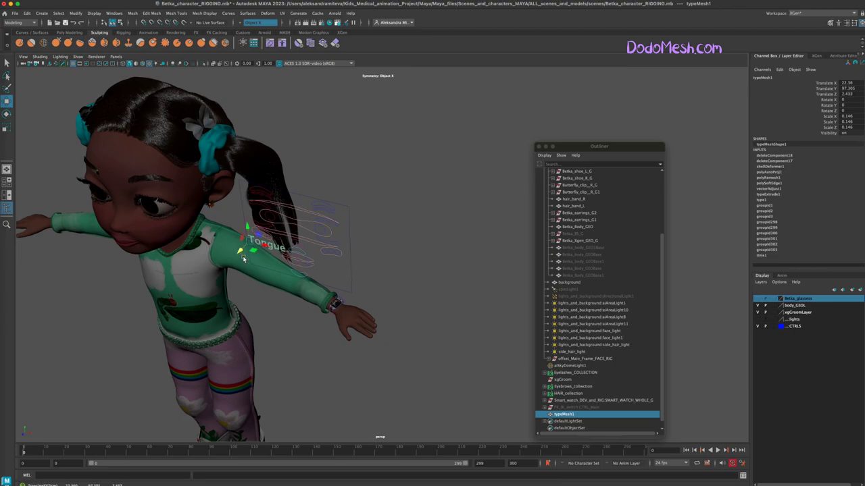
Parent-constrain the Tongue text to the Main_Frame_FACE_RIG frame so it snaps onto the face control board
{"action": "left_click", "coordinate": [351, 284]}
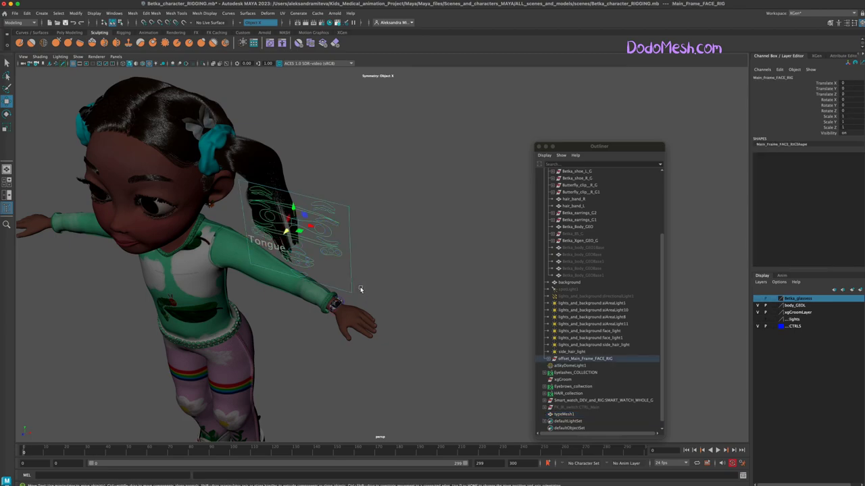
{"action": "left_click", "coordinate": [268, 247]}
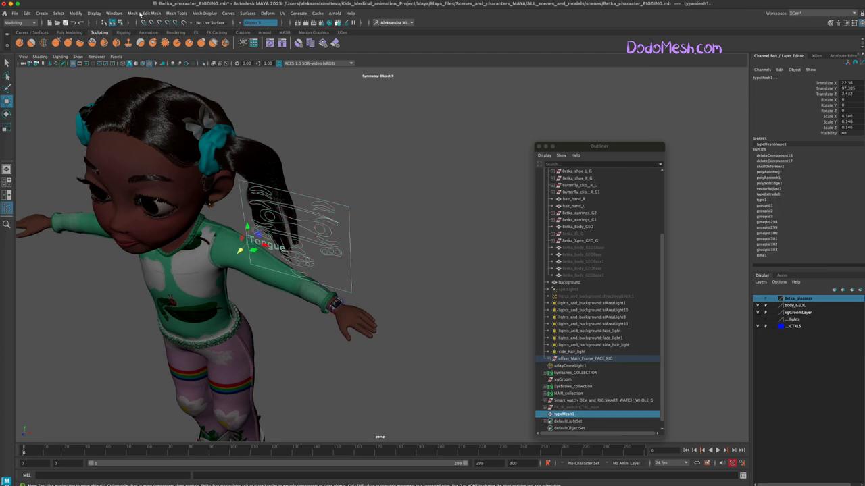
{"action": "left_click", "coordinate": [21, 22]}
{"action": "left_click", "coordinate": [21, 35]}
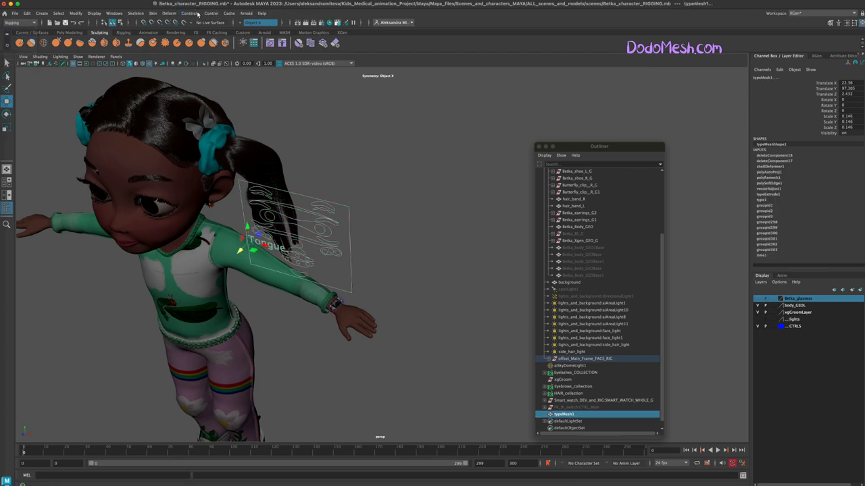
{"action": "left_click", "coordinate": [190, 13]}
{"action": "left_click", "coordinate": [206, 33]}
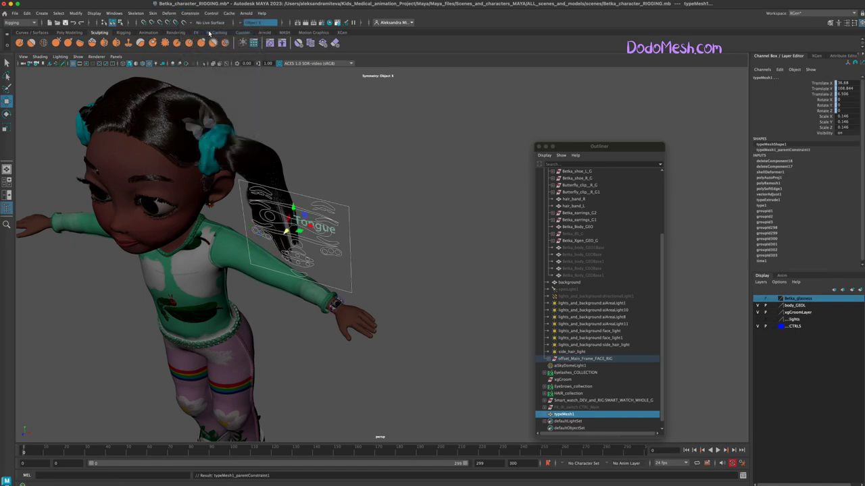
Delete the parent constraint under the Tongue text mesh
{"action": "left_click_drag", "start_coordinate": [404, 380], "coordinate": [416, 369], "text": "alt"}
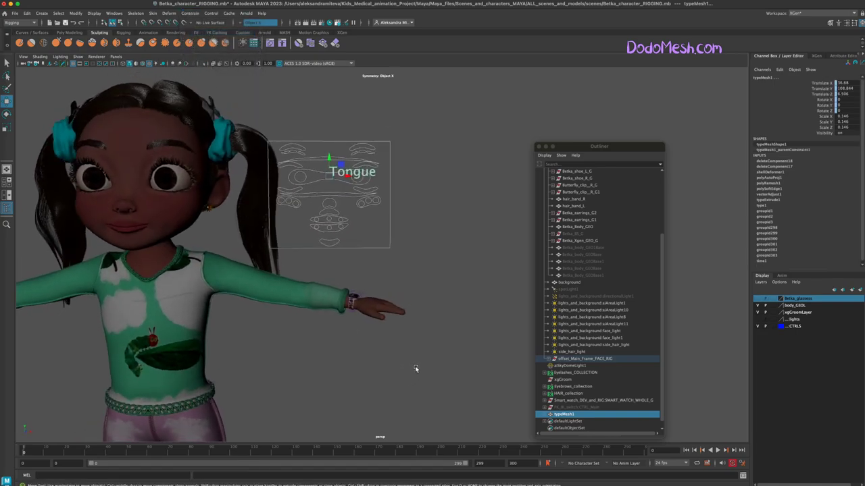
{"action": "scroll", "coordinate": [661, 375], "scroll_direction": "down", "scroll_amount": 1}
{"action": "left_click", "coordinate": [550, 407]}
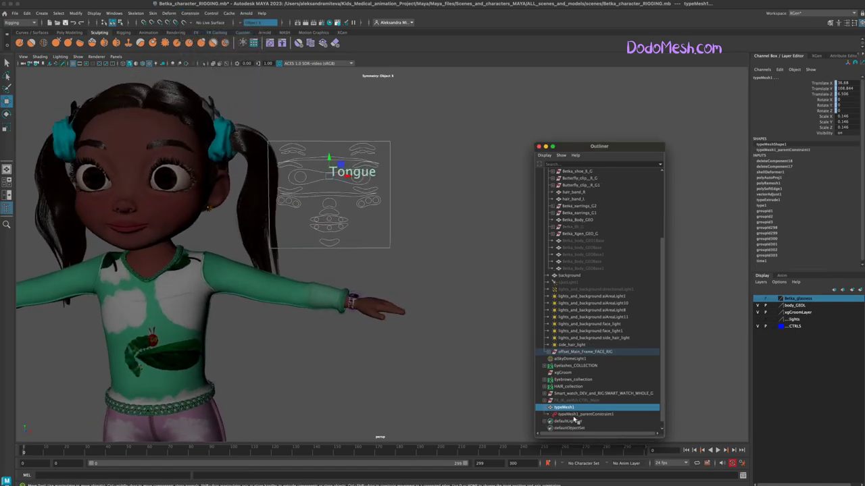
{"action": "left_click", "coordinate": [578, 414]}
{"action": "key", "text": "Delete"}
Rename the text mesh to Tongue_text_for_CTRLs and save the scene
{"action": "left_click", "coordinate": [566, 408]}
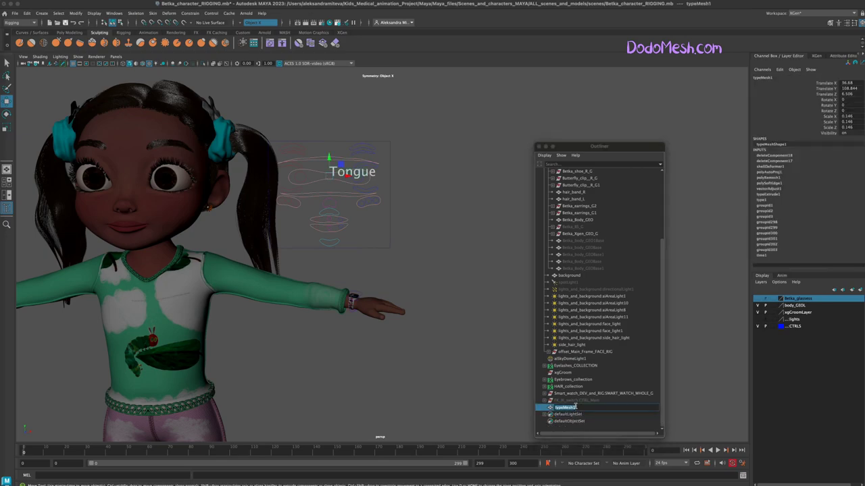
{"action": "type", "text": "Tongue_text_for_CTRLs"}
{"action": "key", "text": "Return"}
{"action": "key", "text": "super+s"}
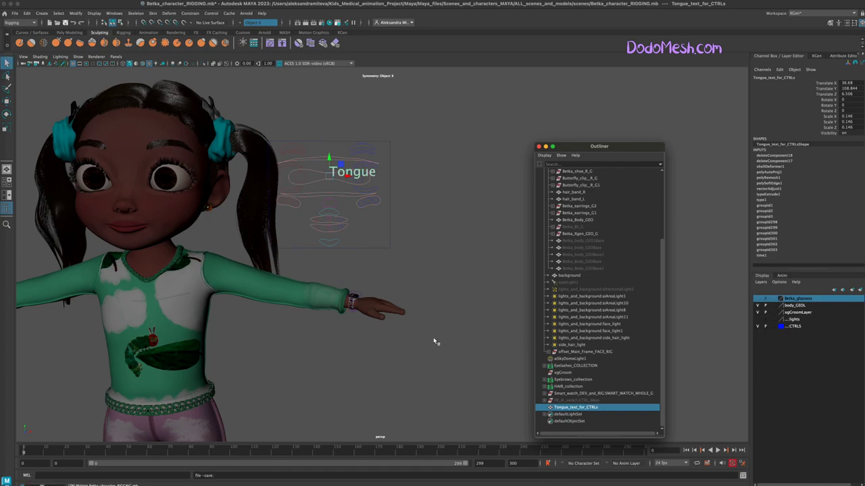
Scale the Tongue text uniformly to about 0.068 and move it beside the mouth controls at about X 41.9, Y 100.6
{"action": "middle_click_drag", "start_coordinate": [405, 347], "coordinate": [458, 358], "text": "alt"}
{"action": "left_click_drag", "start_coordinate": [383, 170], "coordinate": [415, 214]}
{"action": "key", "text": "r"}
{"action": "key", "text": "w"}
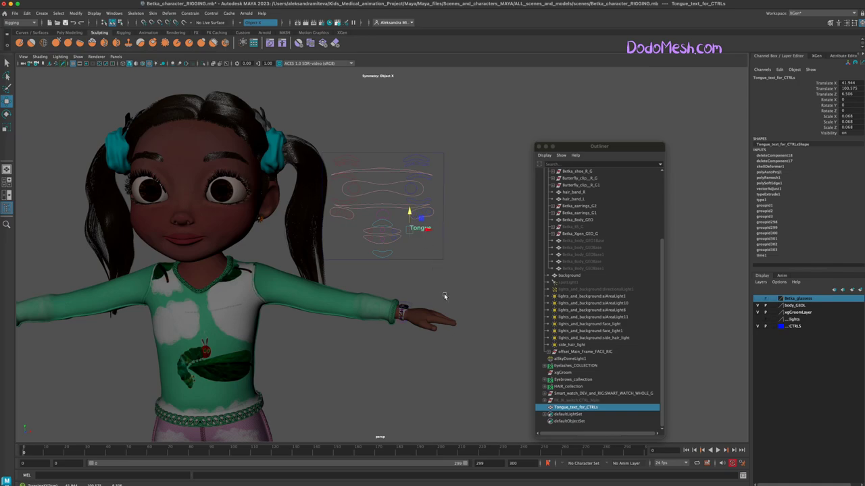
{"action": "scroll", "coordinate": [487, 351], "scroll_direction": "up", "scroll_amount": 5}
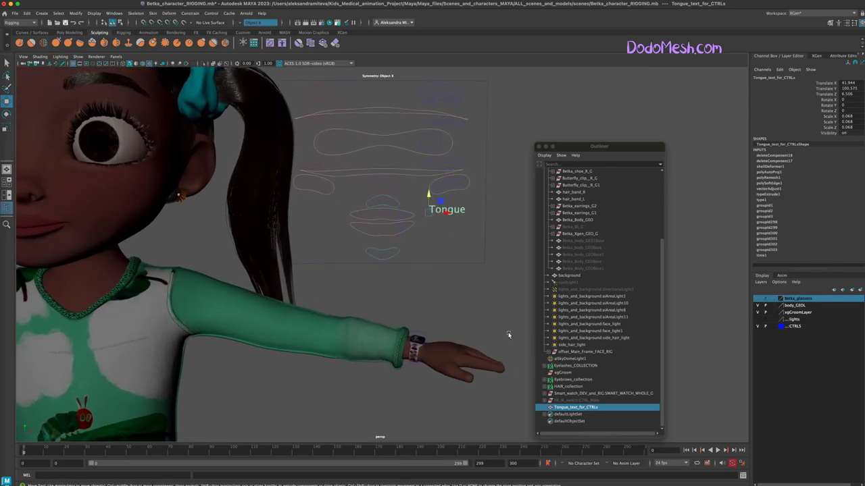
{"action": "middle_click_drag", "start_coordinate": [508, 334], "coordinate": [484, 327], "text": "alt"}
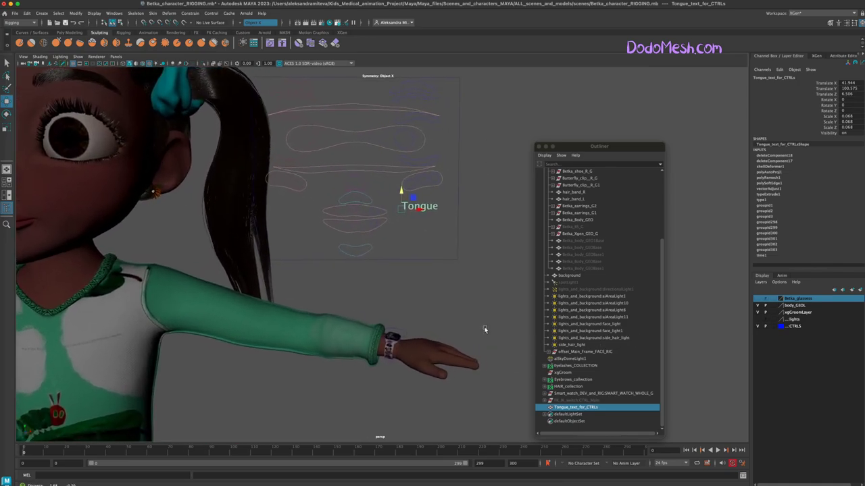
Deselect the Tongue text and save the scene
{"action": "left_click", "coordinate": [473, 228]}
{"action": "left_click_drag", "start_coordinate": [469, 293], "coordinate": [424, 219], "text": "alt"}
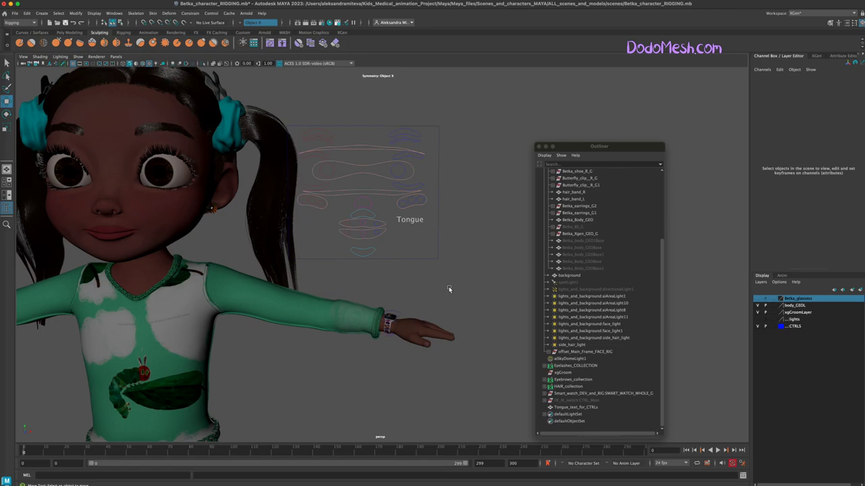
{"action": "middle_click_drag", "start_coordinate": [449, 287], "coordinate": [477, 270], "text": "alt"}
{"action": "key", "text": "super+s"}
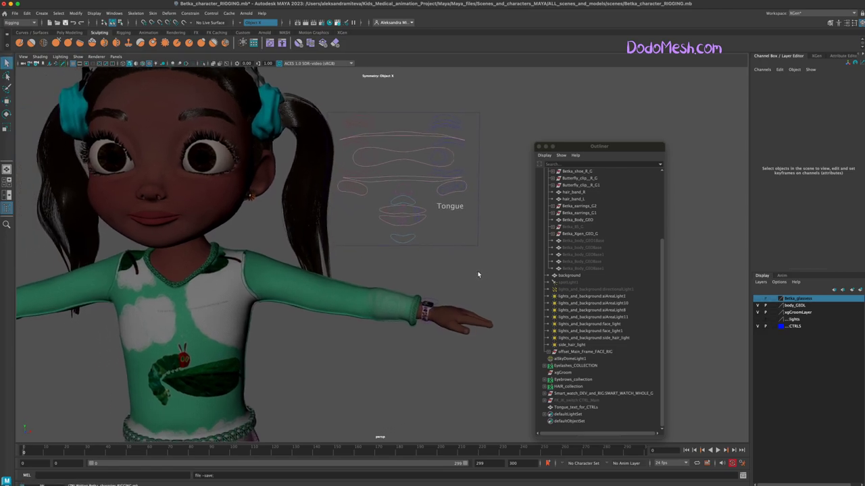
Create a NURBS circle and rename it CTRL_tongue01
{"action": "key", "text": "space"}
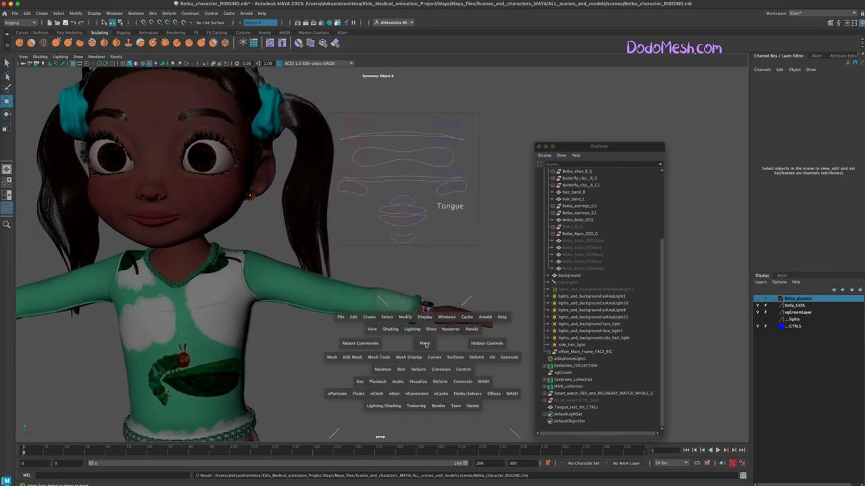
{"action": "left_click_drag", "start_coordinate": [370, 317], "coordinate": [490, 197]}
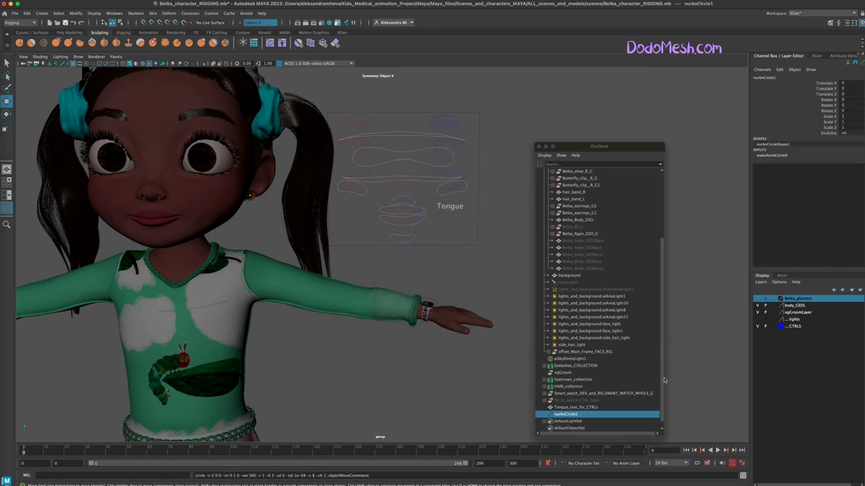
{"action": "left_click_drag", "start_coordinate": [609, 196], "coordinate": [604, 108]}
{"action": "left_click_drag", "start_coordinate": [652, 366], "coordinate": [653, 390]}
{"action": "double_click", "coordinate": [570, 368]}
{"action": "type", "text": "CTRL_tongue"}
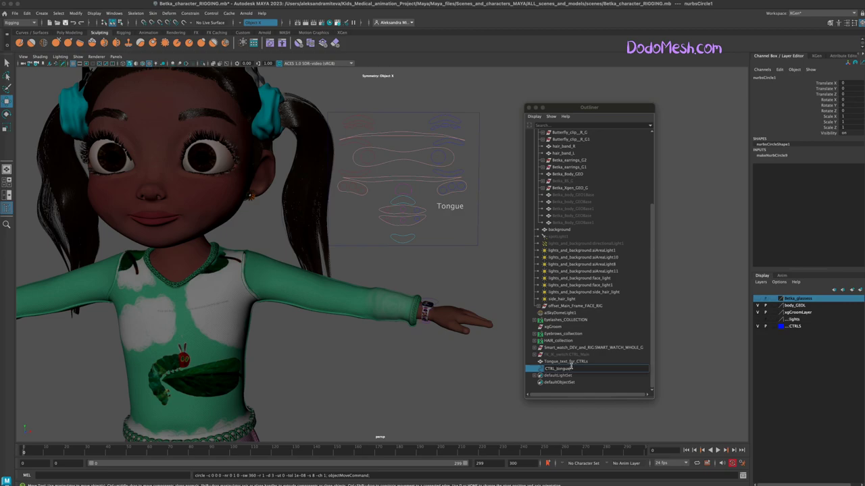
{"action": "type", "text": "01"}
{"action": "key", "text": "Return"}
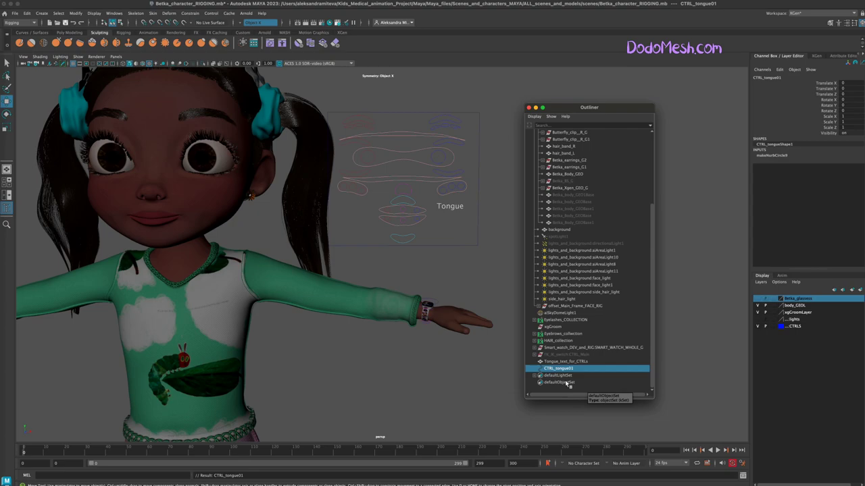
Parent-constrain CTRL_tongue01 to the Tongue text so the circle snaps to the text's position
{"action": "left_click", "coordinate": [464, 207]}
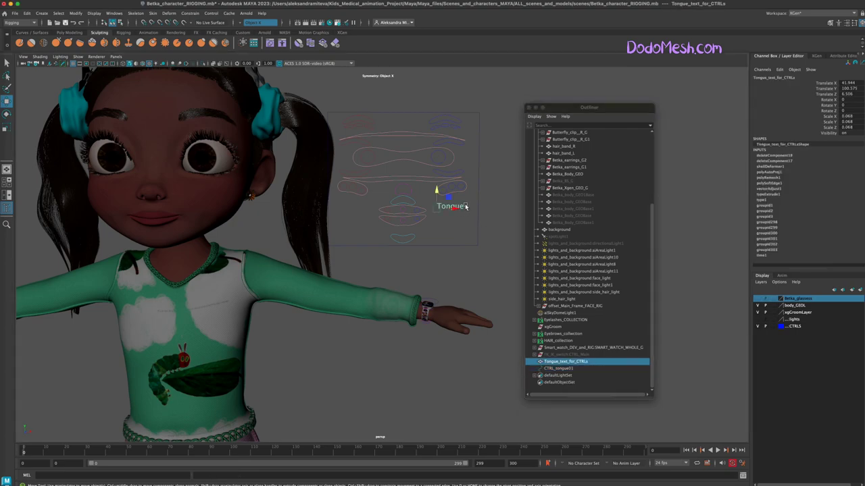
{"action": "left_click", "coordinate": [560, 368], "text": "ctrl"}
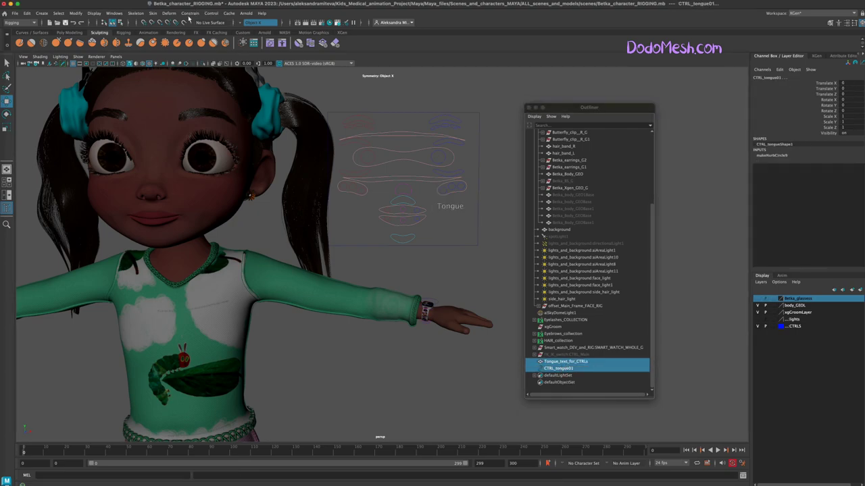
{"action": "left_click", "coordinate": [190, 13]}
{"action": "left_click", "coordinate": [204, 32]}
Delete the parent constraint under CTRL_tongue01 and reselect the control curve
{"action": "left_click", "coordinate": [534, 369]}
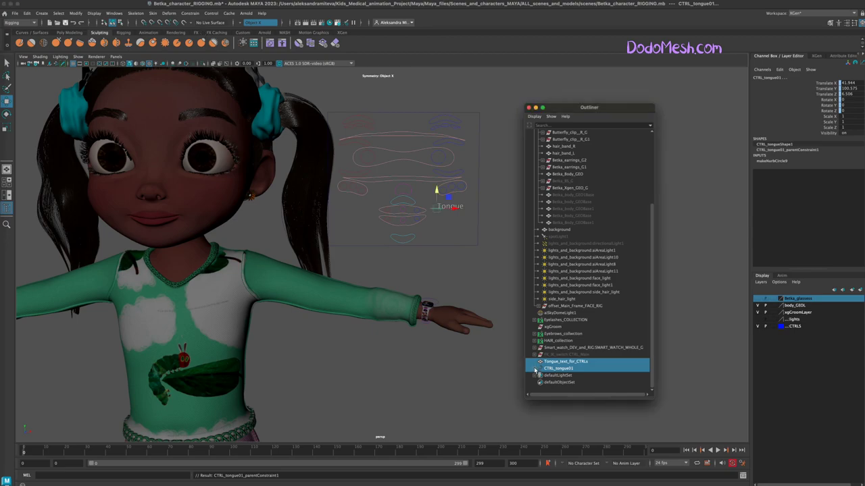
{"action": "left_click", "coordinate": [554, 377]}
{"action": "key", "text": "Delete"}
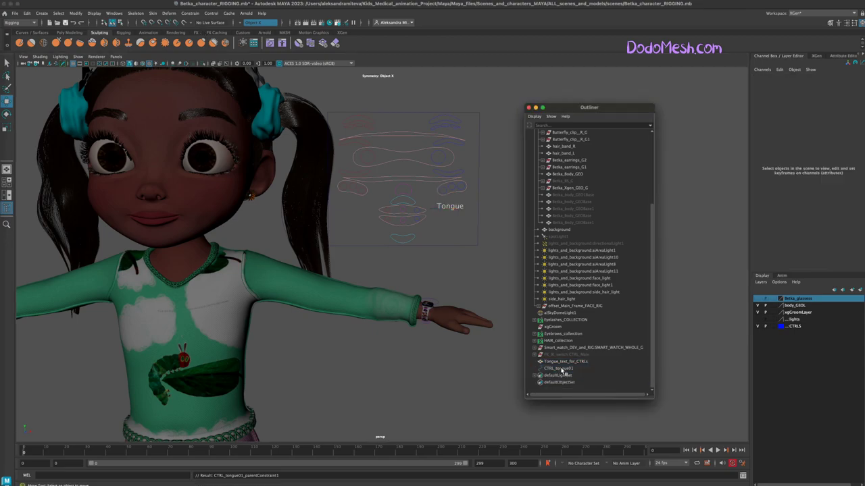
{"action": "left_click", "coordinate": [560, 369]}
{"action": "middle_click_drag", "start_coordinate": [470, 248], "coordinate": [467, 280], "text": "alt"}
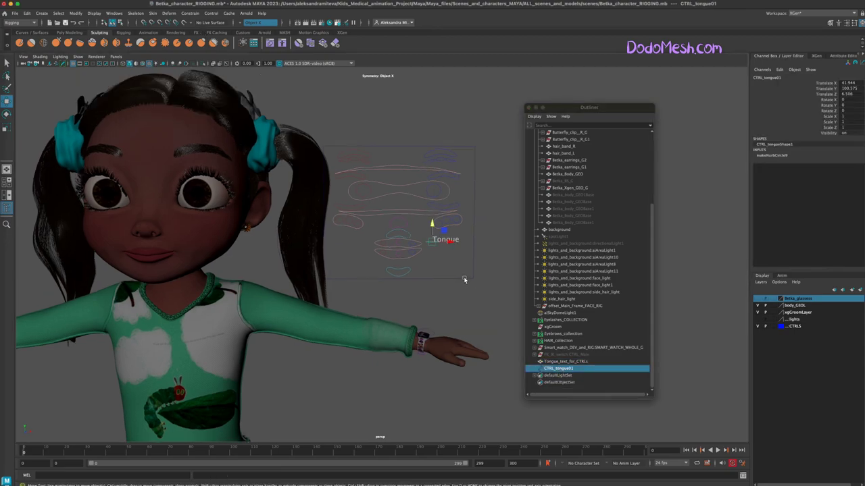
Freeze the transformations of Tongue_text_for_CTRLs and select the CTRL_tongue01 curve
{"action": "left_click", "coordinate": [568, 362]}
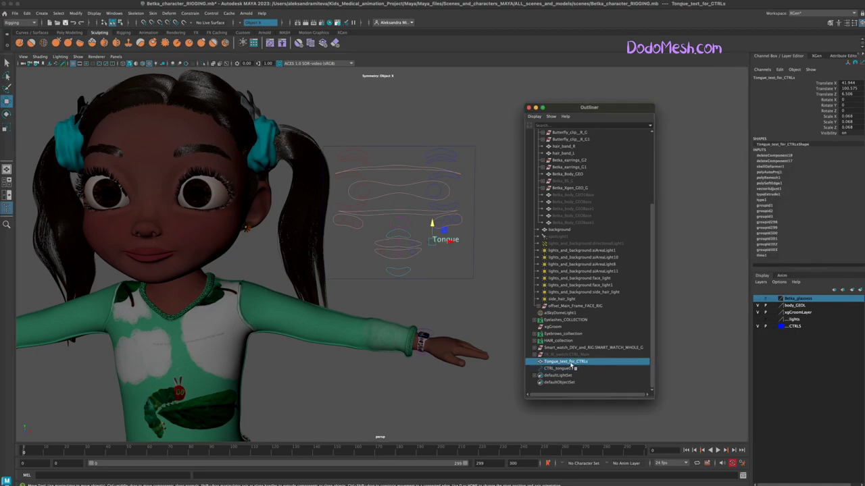
{"action": "left_click", "coordinate": [75, 13]}
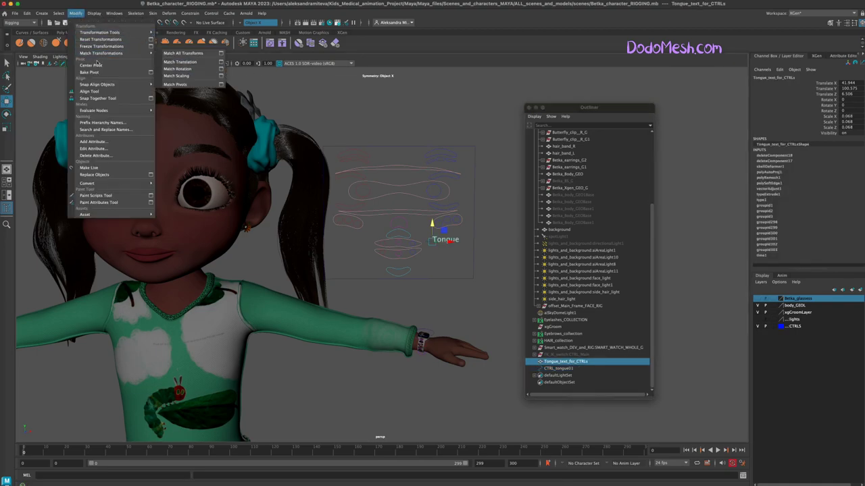
{"action": "left_click", "coordinate": [101, 47]}
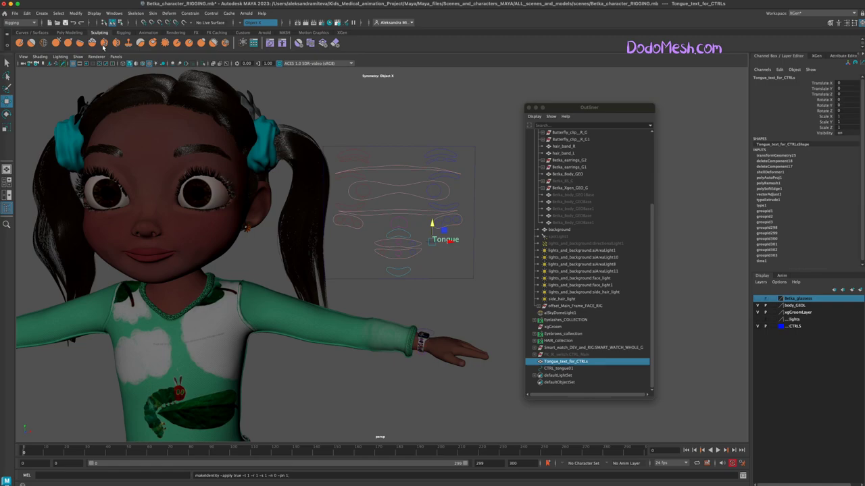
{"action": "left_click", "coordinate": [563, 368]}
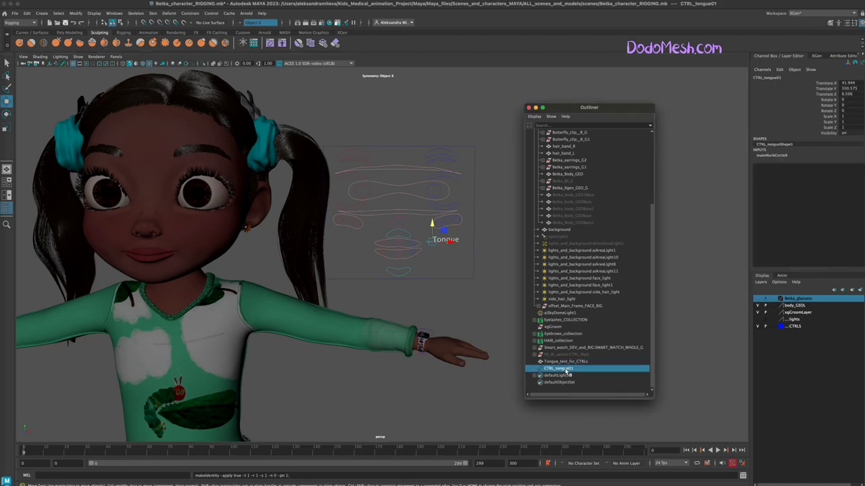
{"action": "double_click", "coordinate": [846, 105]}
{"action": "key", "text": "Return"}
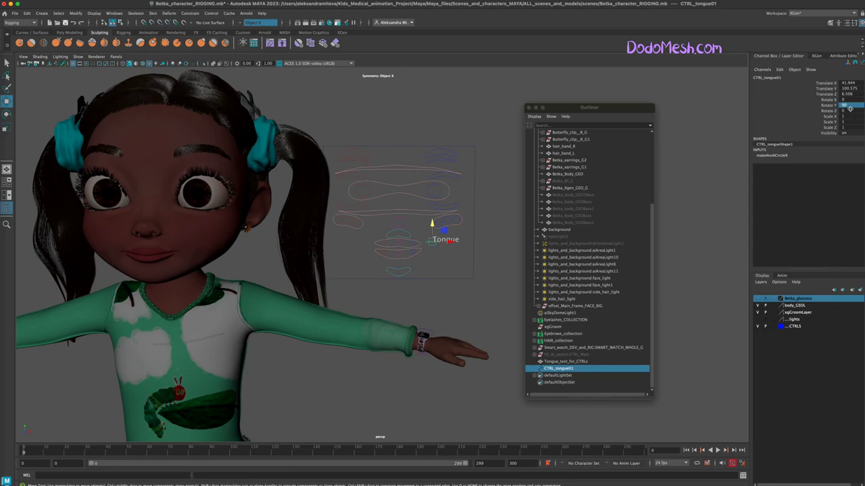
{"action": "key", "text": "z"}
Set CTRL_tongue01's Rotate X to 90 and move it just below the Tongue text at about X 44.0, Y 98.8
{"action": "double_click", "coordinate": [846, 99]}
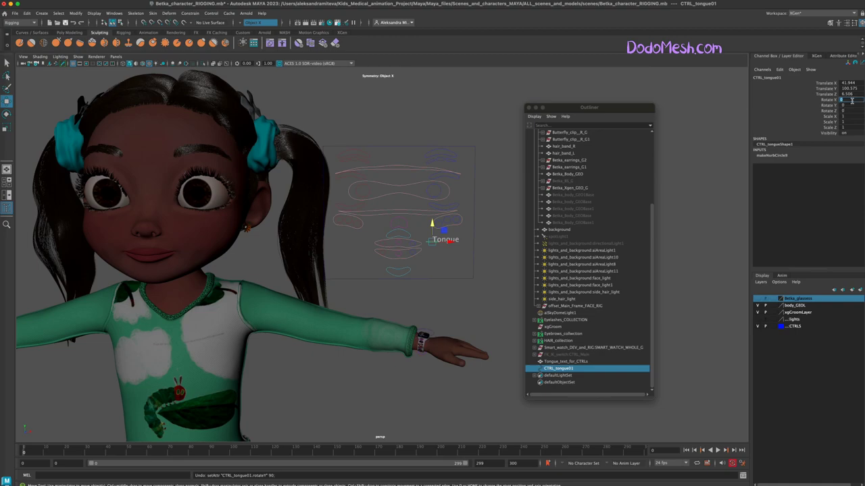
{"action": "type", "text": "90"}
{"action": "key", "text": "Return"}
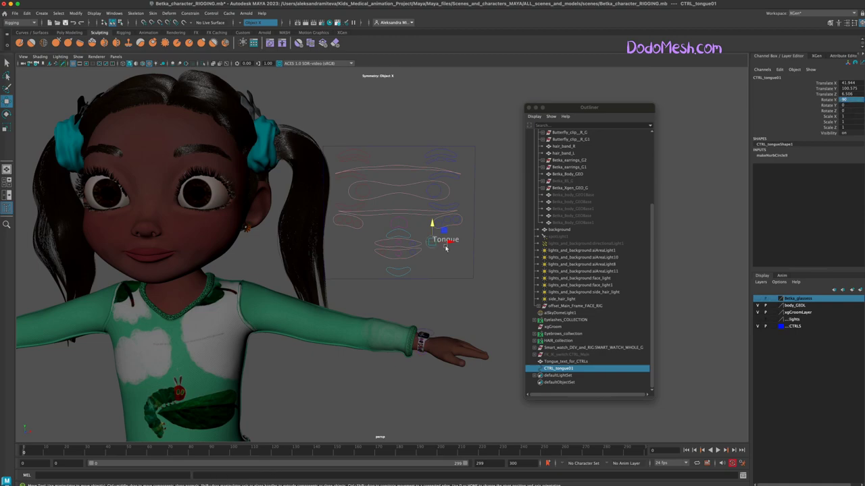
{"action": "left_click_drag", "start_coordinate": [432, 223], "coordinate": [463, 254]}
{"action": "right_click_drag", "start_coordinate": [468, 268], "coordinate": [517, 332], "text": "alt"}
{"action": "middle_click_drag", "start_coordinate": [517, 333], "coordinate": [477, 342], "text": "alt"}
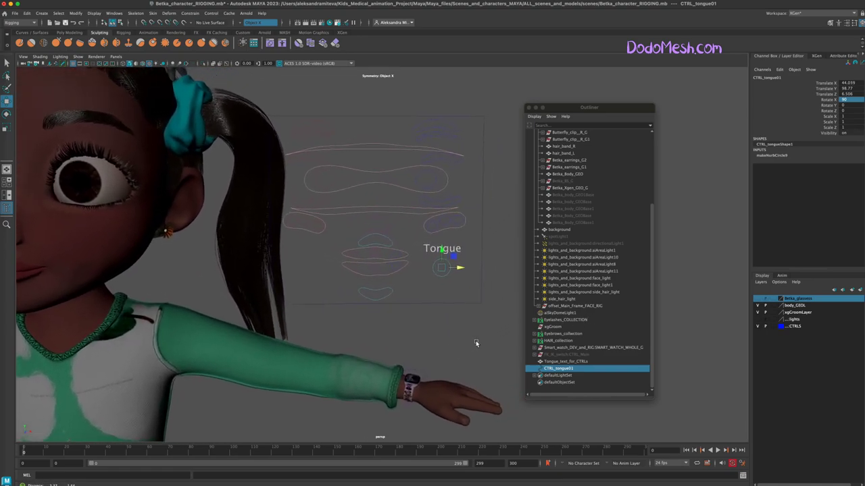
{"action": "right_click_drag", "start_coordinate": [486, 344], "coordinate": [568, 254], "text": "alt"}
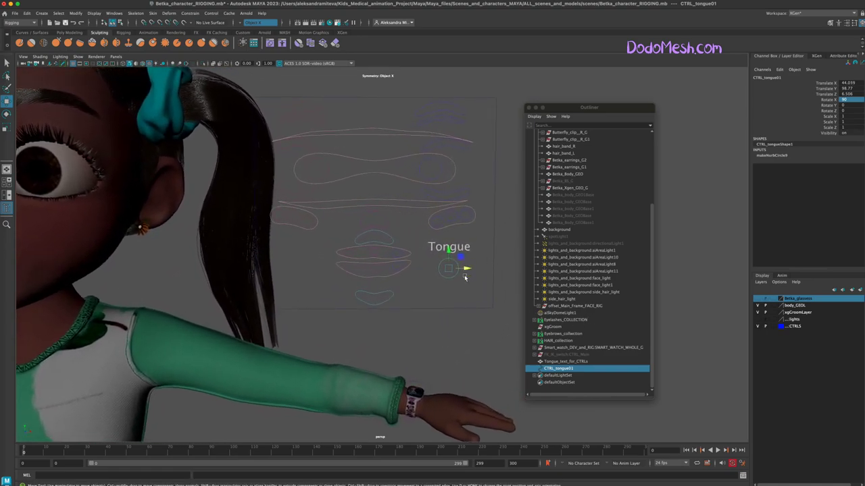
Raise the lower control vertices of the CTRL_tongue01 circle to reshape it into a half-dome with a nearly flat base
{"action": "right_click_drag", "start_coordinate": [449, 276], "coordinate": [442, 262]}
{"action": "left_click_drag", "start_coordinate": [439, 273], "coordinate": [445, 249]}
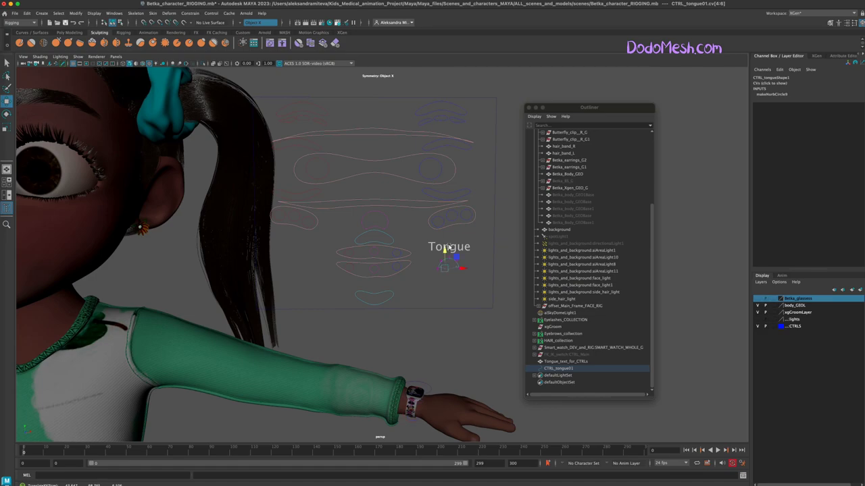
{"action": "left_click", "coordinate": [459, 280]}
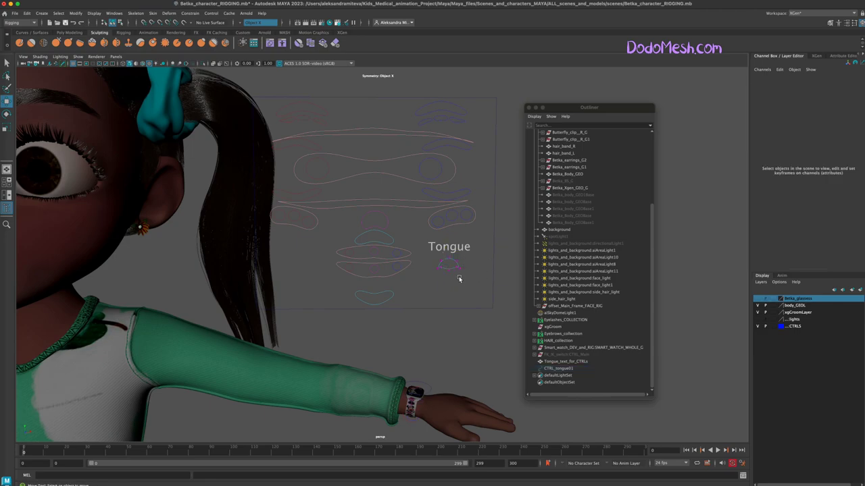
{"action": "left_click", "coordinate": [448, 268]}
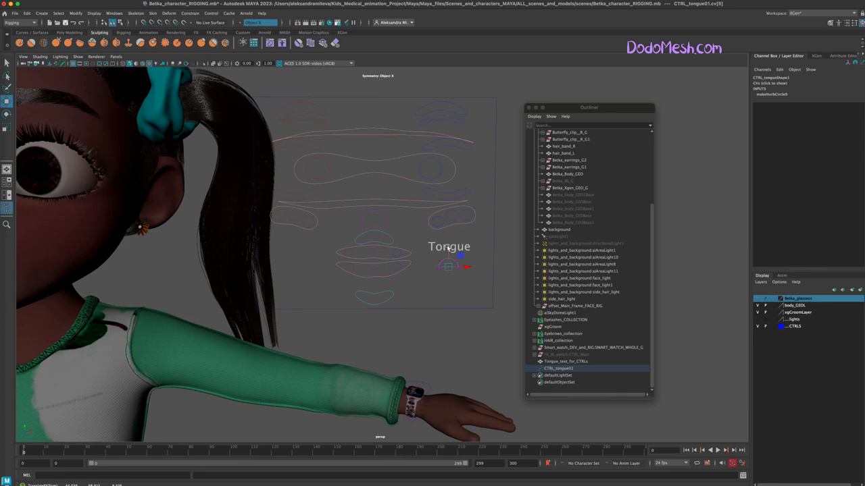
Shift all control vertices of CTRL_tongue01 slightly up toward the Tongue text and return to object mode
{"action": "left_click_drag", "start_coordinate": [433, 252], "coordinate": [475, 275]}
{"action": "left_click_drag", "start_coordinate": [444, 245], "coordinate": [444, 243]}
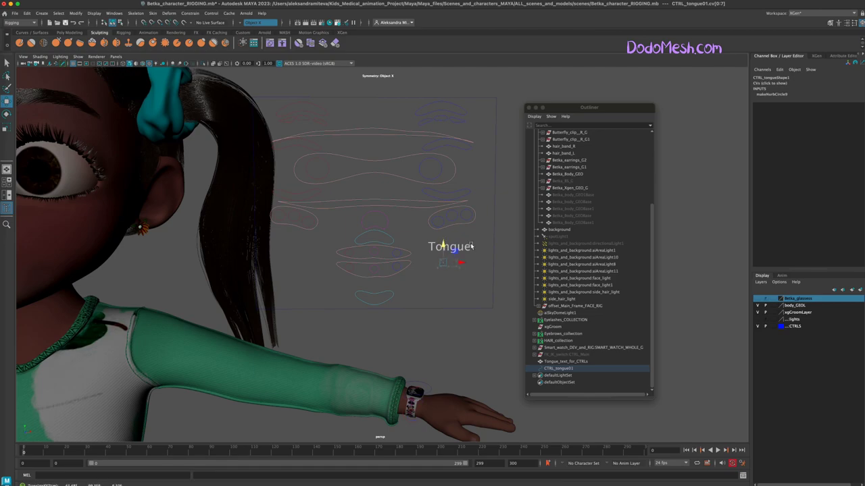
{"action": "right_click_drag", "start_coordinate": [462, 268], "coordinate": [488, 258]}
{"action": "left_click", "coordinate": [464, 282]}
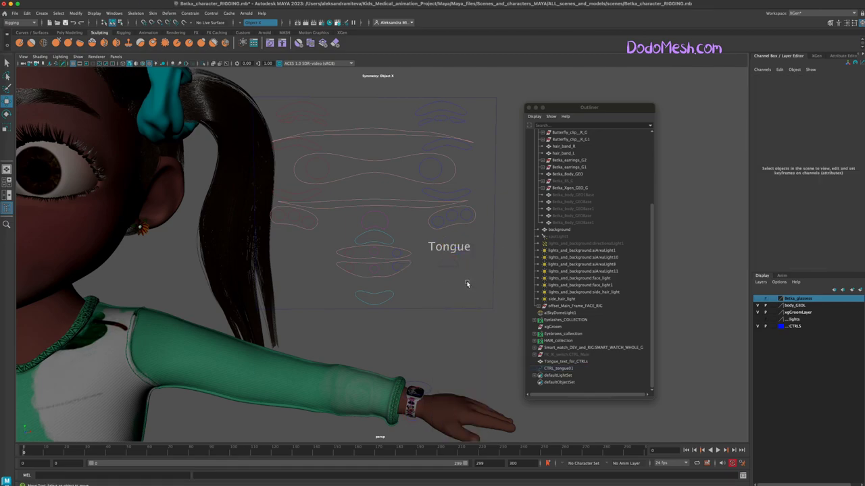
{"action": "right_click_drag", "start_coordinate": [470, 286], "coordinate": [435, 271], "text": "alt"}
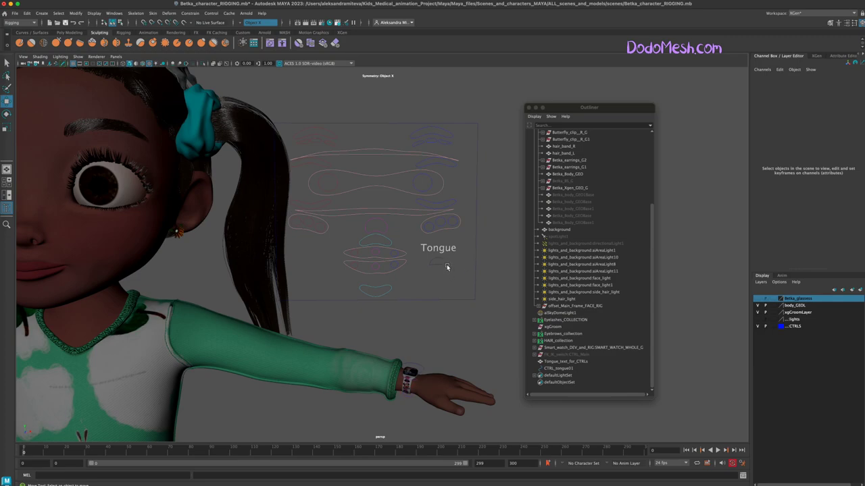
Lower the Tongue text to about Translate Y -0.489 and nudge CTRL_tongue01 down to about Y 98.6 beneath it
{"action": "left_click", "coordinate": [447, 266]}
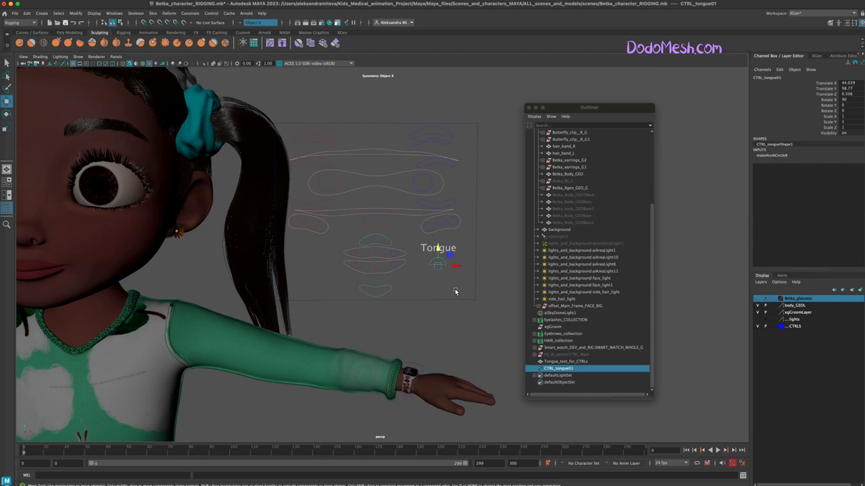
{"action": "left_click", "coordinate": [455, 248]}
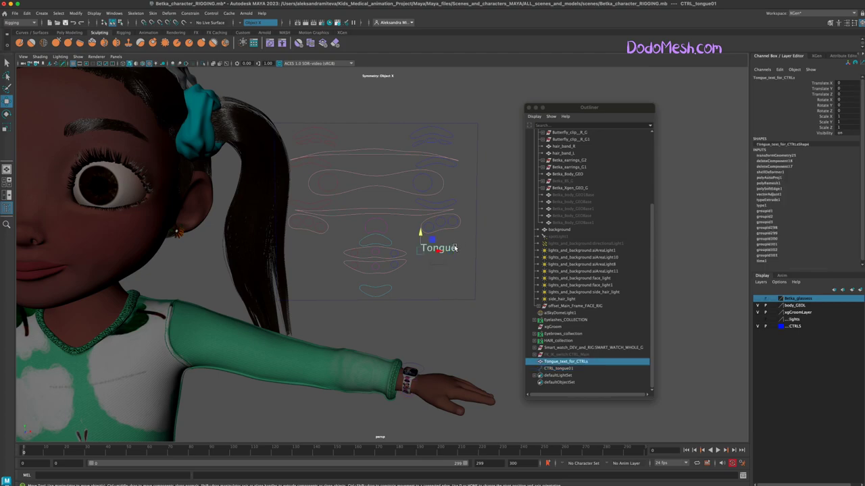
{"action": "left_click_drag", "start_coordinate": [421, 236], "coordinate": [438, 251]}
{"action": "left_click", "coordinate": [445, 263]}
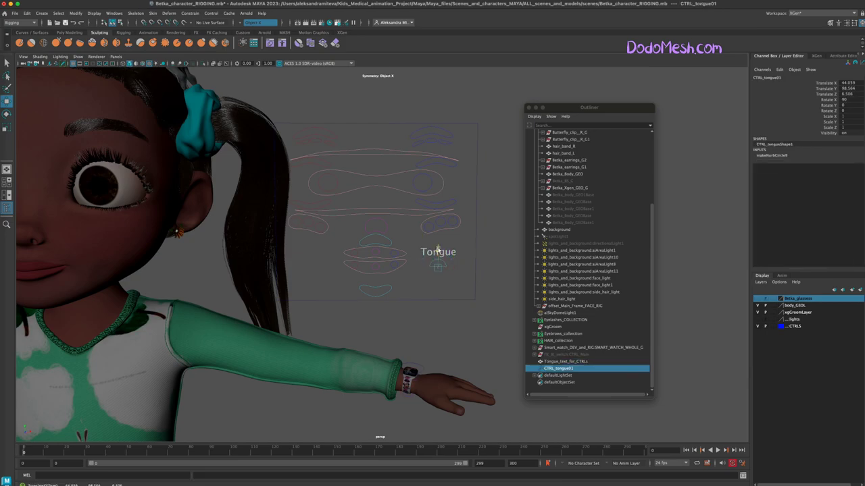
Freeze the lowered Tongue text's transformations again and reselect CTRL_tongue01
{"action": "left_click", "coordinate": [429, 251]}
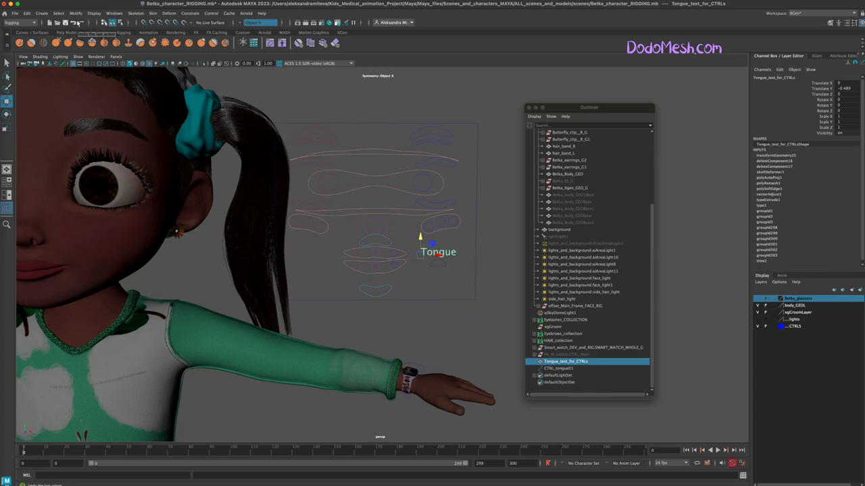
{"action": "left_click", "coordinate": [80, 13]}
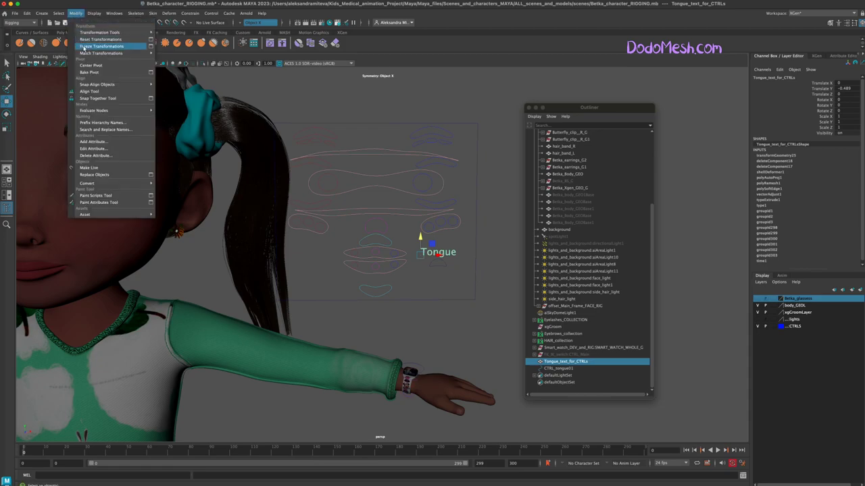
{"action": "left_click", "coordinate": [101, 51]}
{"action": "left_click", "coordinate": [446, 265]}
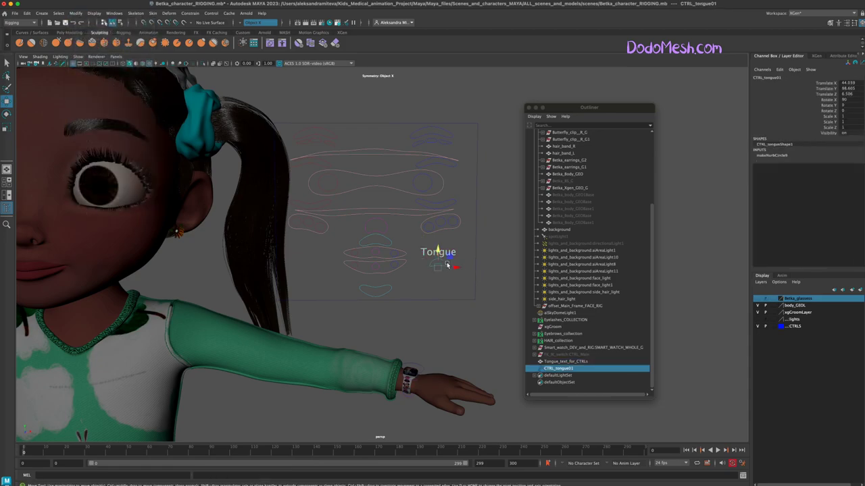
Freeze the transformations of CTRL_tongue01, and duplicate it with the copy lowered to about Translate Y -1.116
{"action": "left_click", "coordinate": [76, 13]}
{"action": "left_click", "coordinate": [104, 49]}
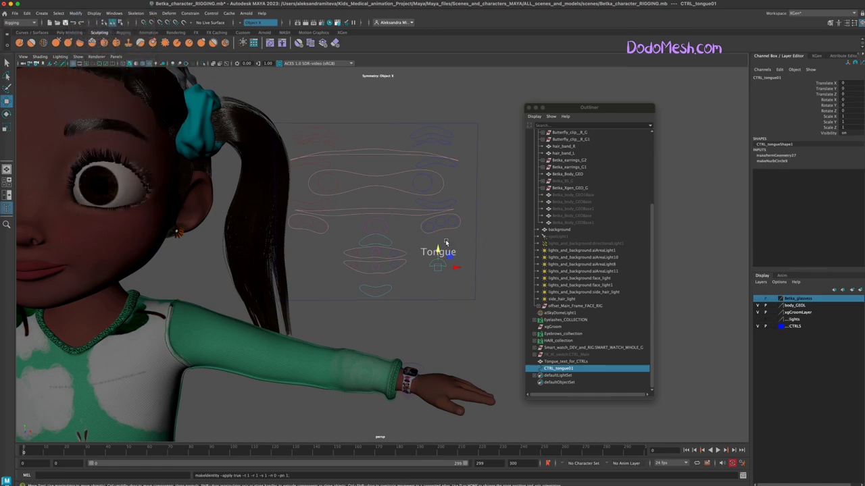
{"action": "key", "text": "ctrl+d"}
{"action": "left_click_drag", "start_coordinate": [439, 248], "coordinate": [439, 258]}
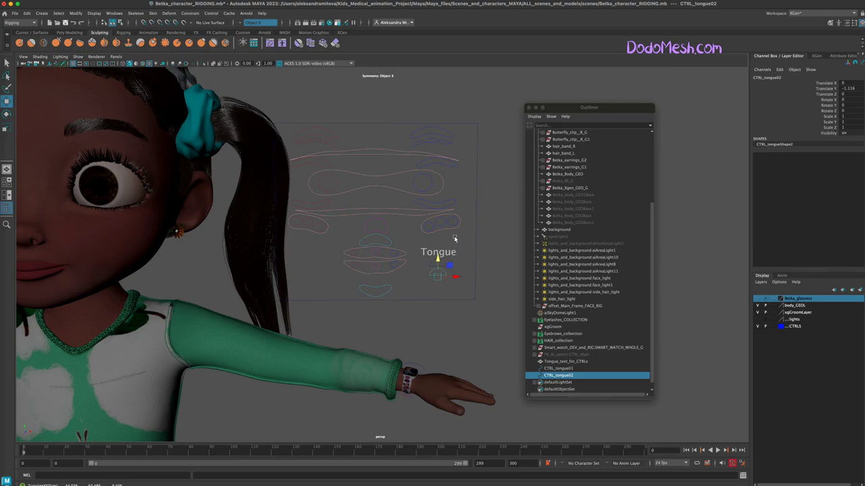
Lower CTRL_tongue01 to about Translate Y -2.235, and duplicate CTRL_tongue02 with the copy raised to about Translate Y 0.087
{"action": "left_click", "coordinate": [440, 261]}
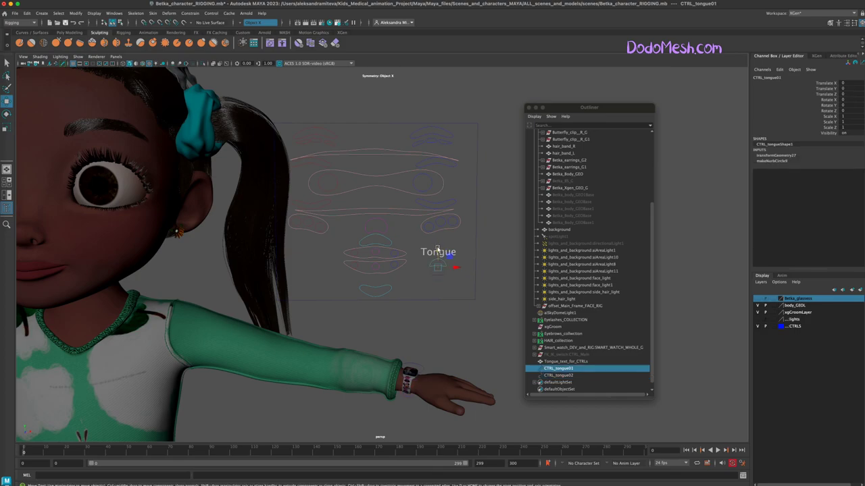
{"action": "left_click_drag", "start_coordinate": [441, 268], "coordinate": [442, 270]}
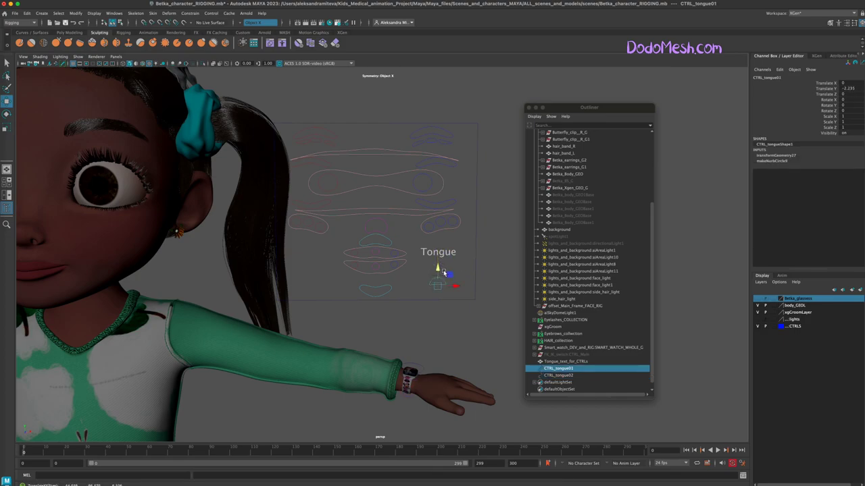
{"action": "left_click", "coordinate": [443, 271]}
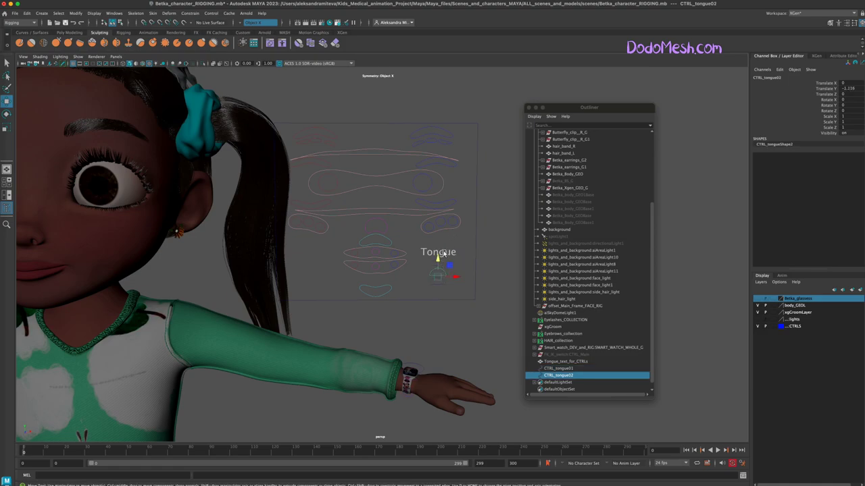
{"action": "key", "text": "ctrl+d"}
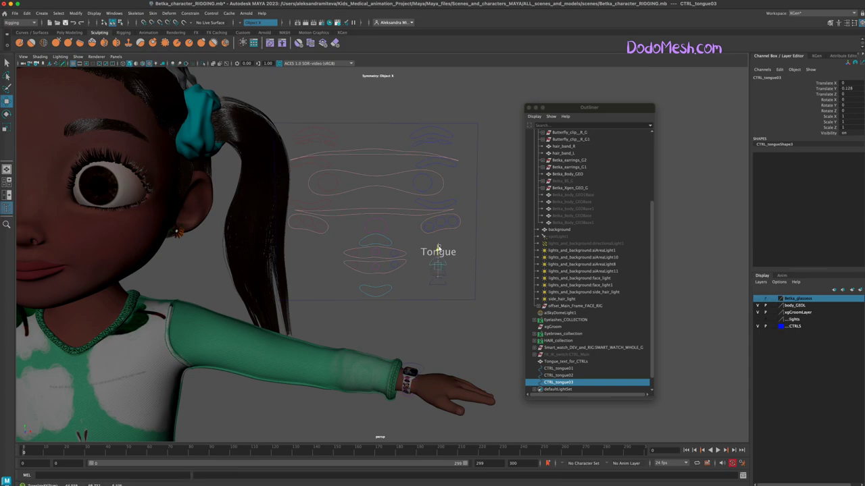
{"action": "key", "text": "w"}
Freeze the transformations of all three stacked tongue curves together and clear the selection
{"action": "left_click_drag", "start_coordinate": [425, 269], "coordinate": [440, 290]}
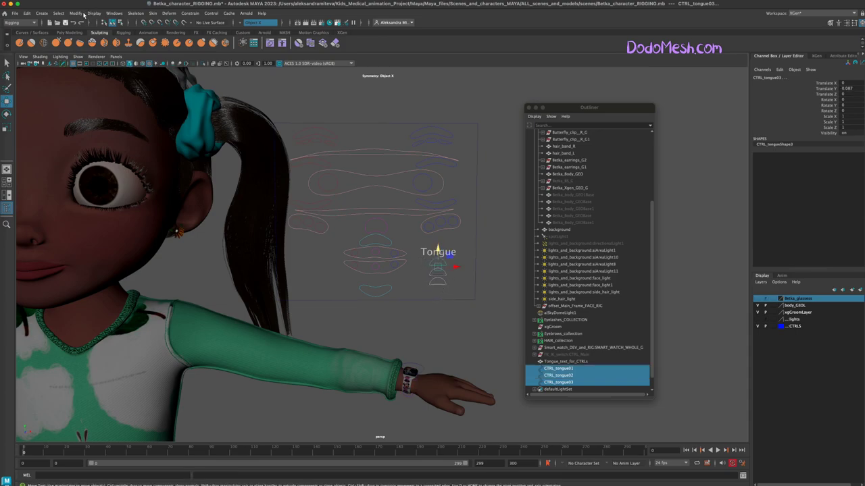
{"action": "left_click", "coordinate": [77, 13]}
{"action": "left_click", "coordinate": [98, 46]}
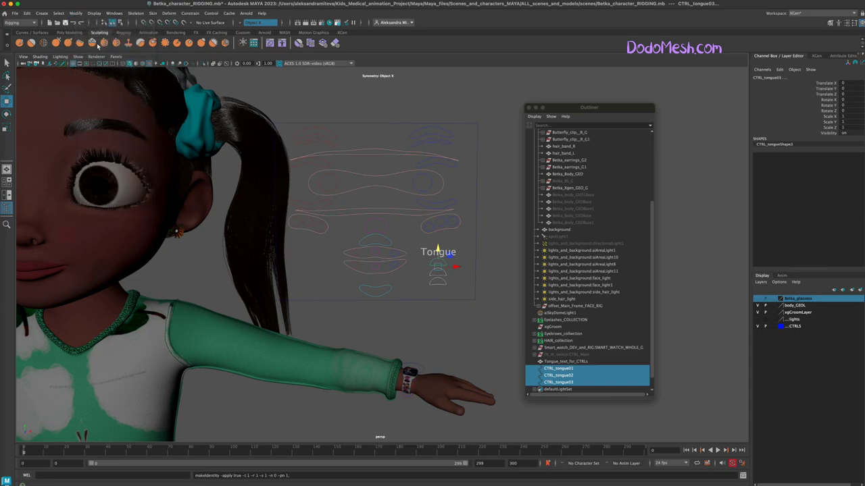
{"action": "left_click", "coordinate": [478, 331]}
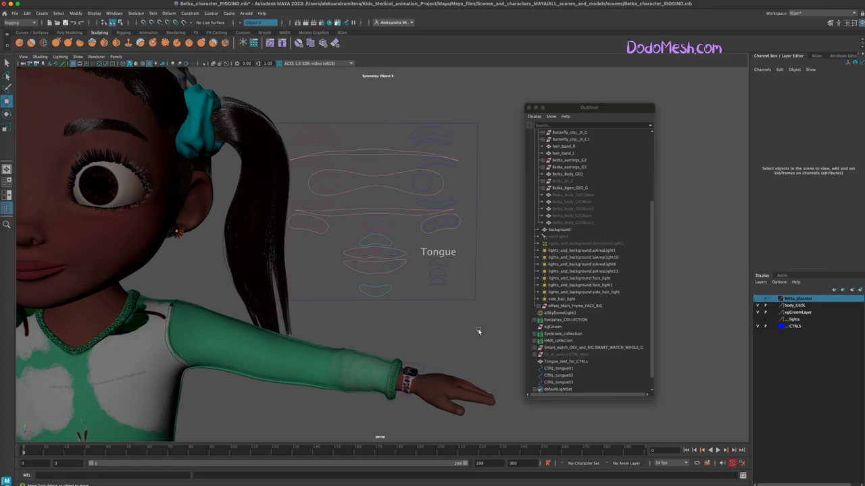
Enable drawing overrides on the shape node of the uppermost tongue curve, CTRL_tongue03, and set its index color to green
{"action": "left_click", "coordinate": [445, 265]}
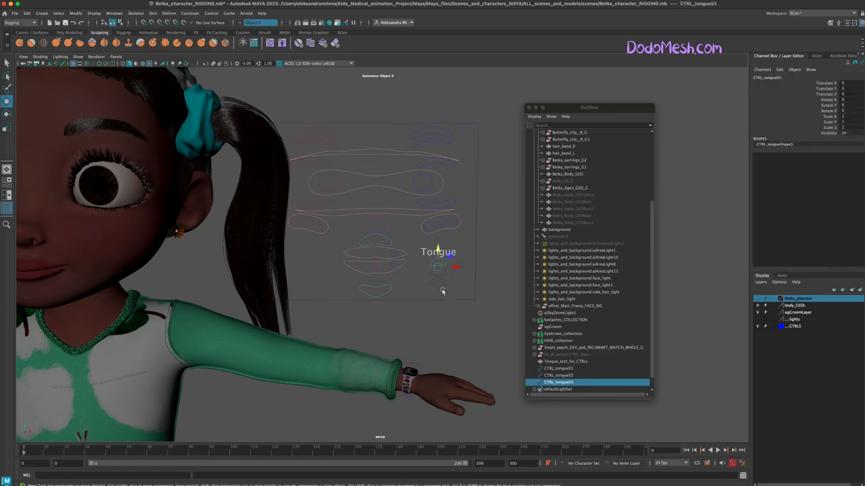
{"action": "left_click", "coordinate": [843, 57]}
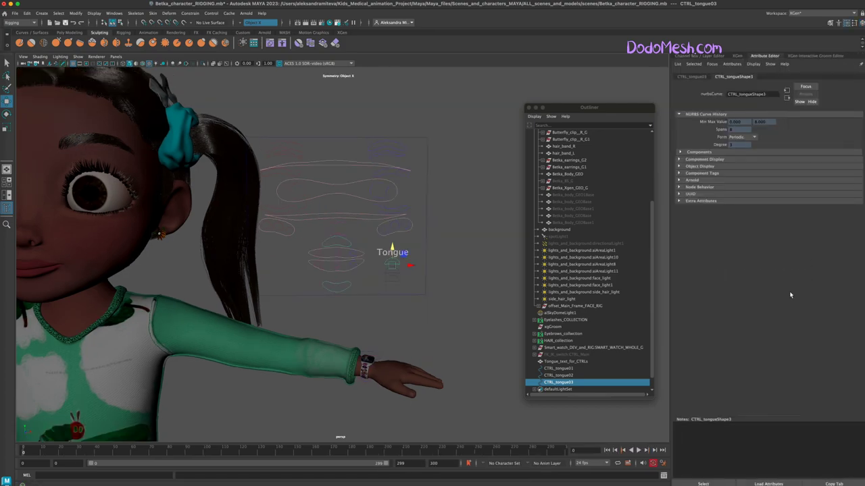
{"action": "left_click", "coordinate": [691, 76]}
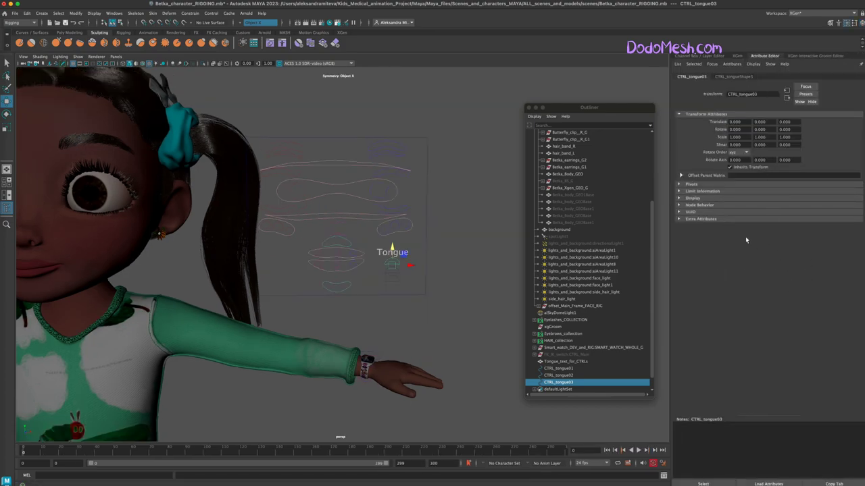
{"action": "left_click", "coordinate": [679, 192]}
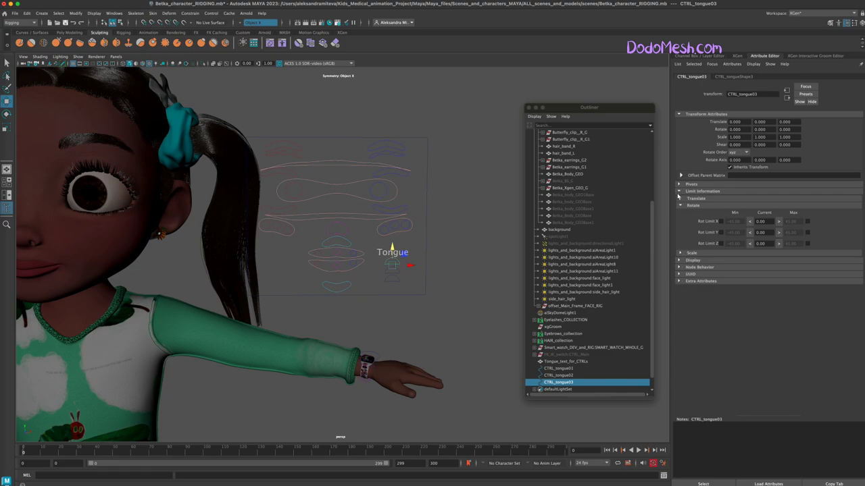
{"action": "left_click", "coordinate": [733, 77]}
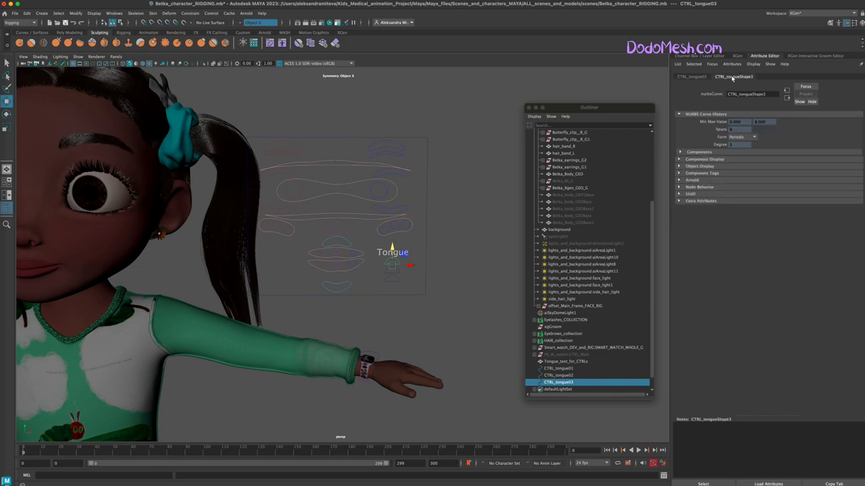
{"action": "left_click", "coordinate": [679, 161]}
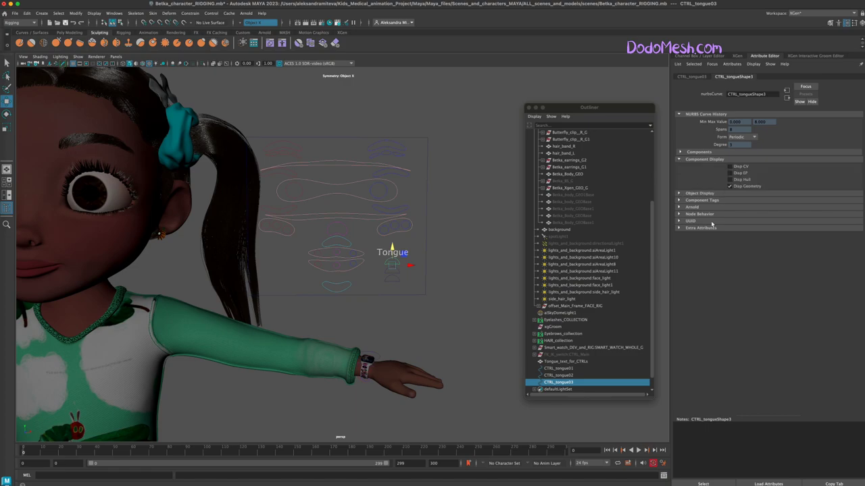
{"action": "left_click", "coordinate": [678, 193]}
{"action": "left_click", "coordinate": [679, 242]}
{"action": "left_click", "coordinate": [679, 242]}
{"action": "left_click", "coordinate": [681, 256]}
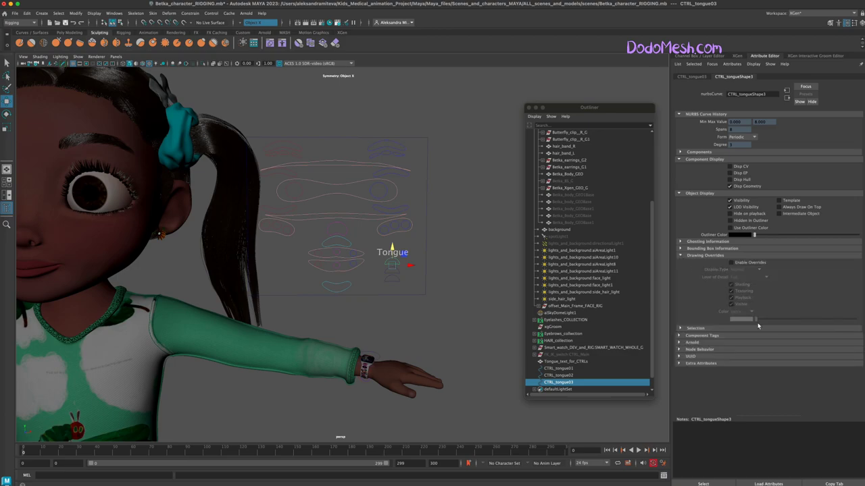
{"action": "left_click", "coordinate": [730, 263]}
{"action": "left_click_drag", "start_coordinate": [755, 321], "coordinate": [831, 321]}
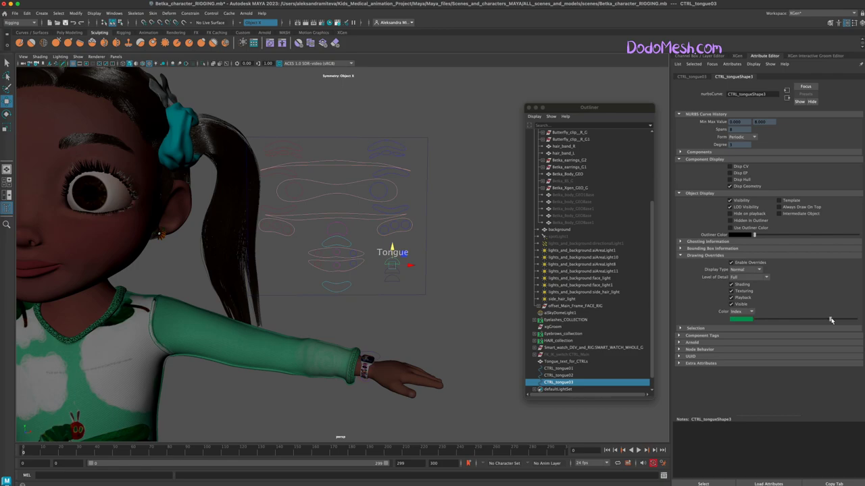
{"action": "left_click", "coordinate": [439, 289]}
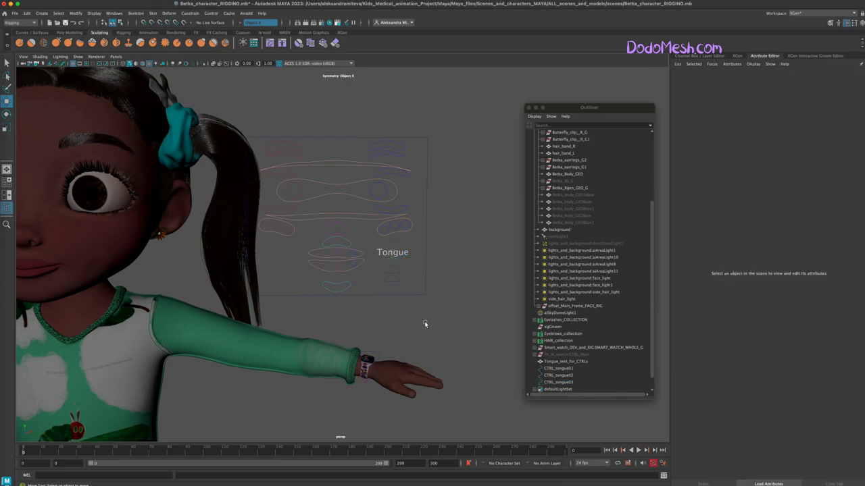
Enable drawing overrides on the middle tongue curve, CTRL_tongue02, with the same green index color
{"action": "left_click", "coordinate": [404, 272]}
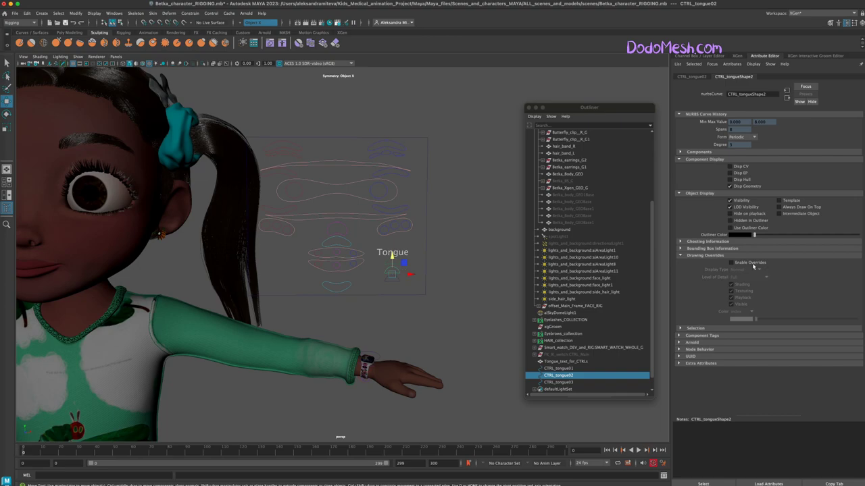
{"action": "left_click", "coordinate": [732, 263]}
{"action": "left_click_drag", "start_coordinate": [756, 320], "coordinate": [831, 321]}
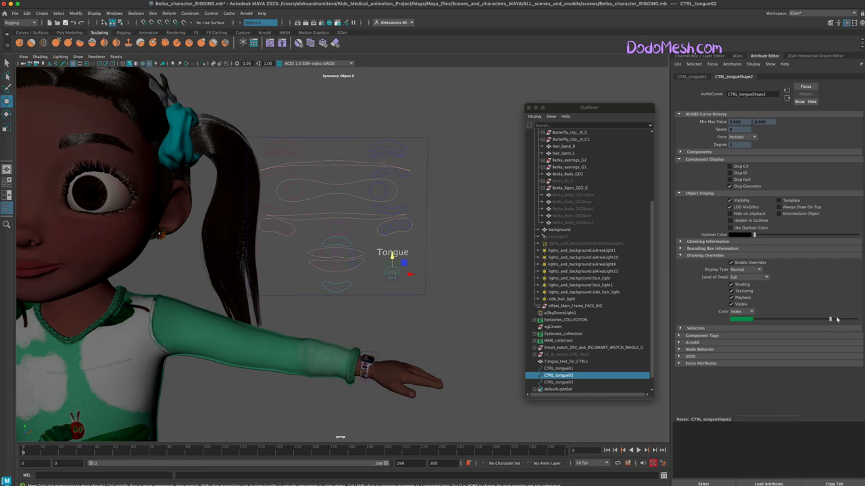
{"action": "left_click", "coordinate": [406, 290]}
Give the lowest tongue curve, CTRL_tongue01, the same green index color override and save the scene
{"action": "left_click", "coordinate": [394, 282]}
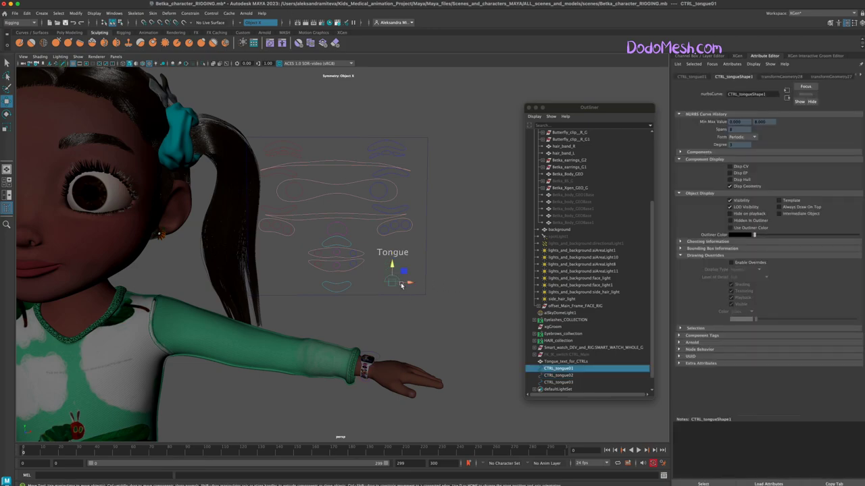
{"action": "left_click", "coordinate": [731, 263]}
{"action": "left_click_drag", "start_coordinate": [758, 321], "coordinate": [831, 321]}
{"action": "left_click", "coordinate": [460, 322]}
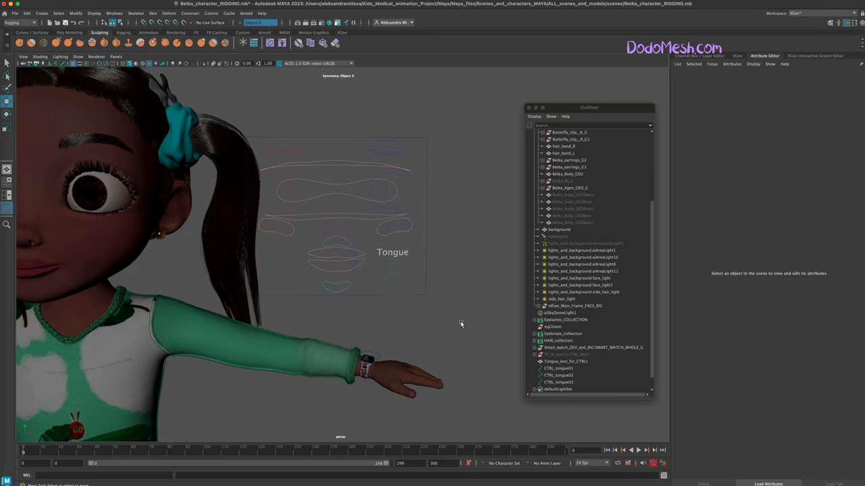
{"action": "key", "text": "q"}
{"action": "key", "text": "ctrl+s"}
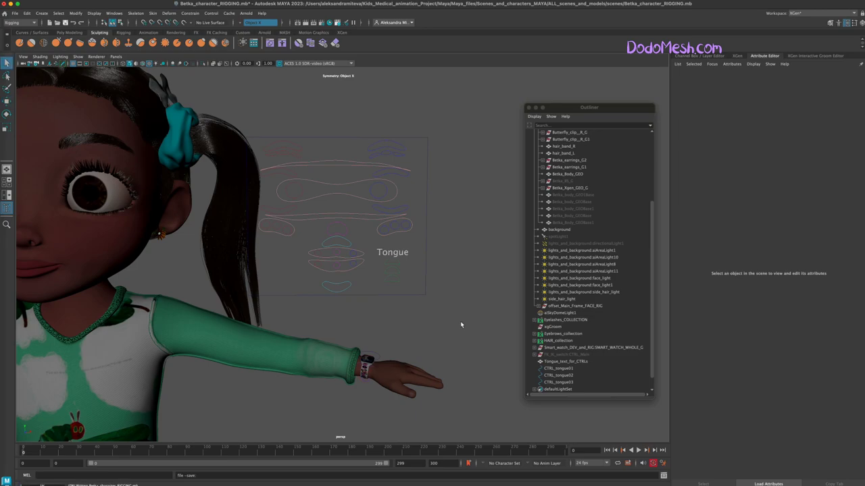